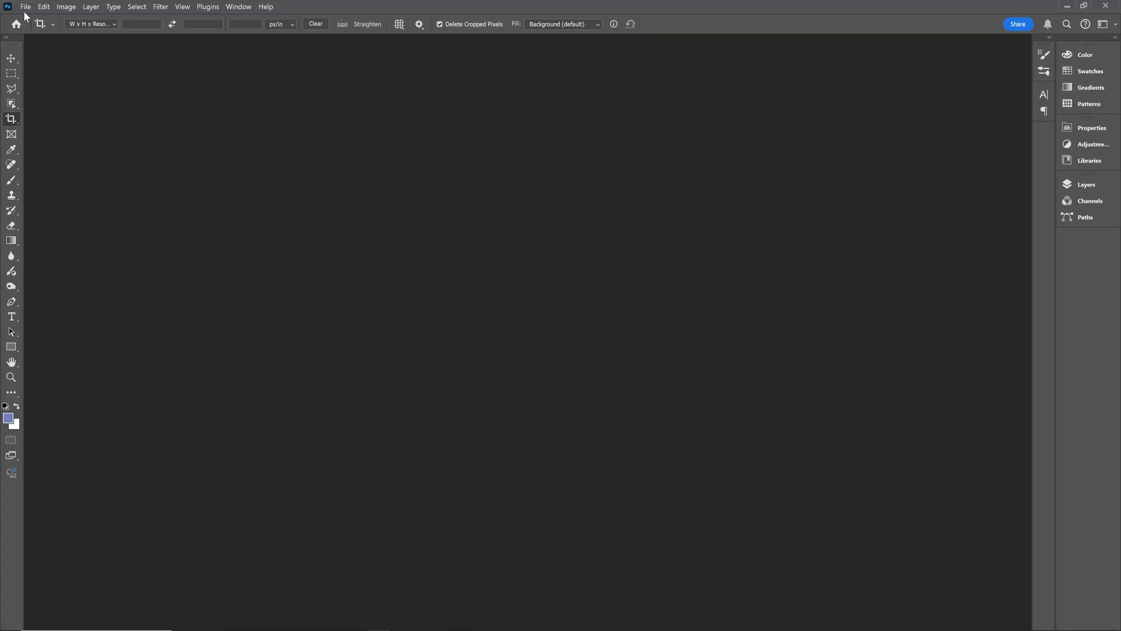
Step: Switch Photoshop to the Motion workspace from Window > Workspace to get the Timeline panel
{"action": "left_click", "coordinate": [243, 9]}
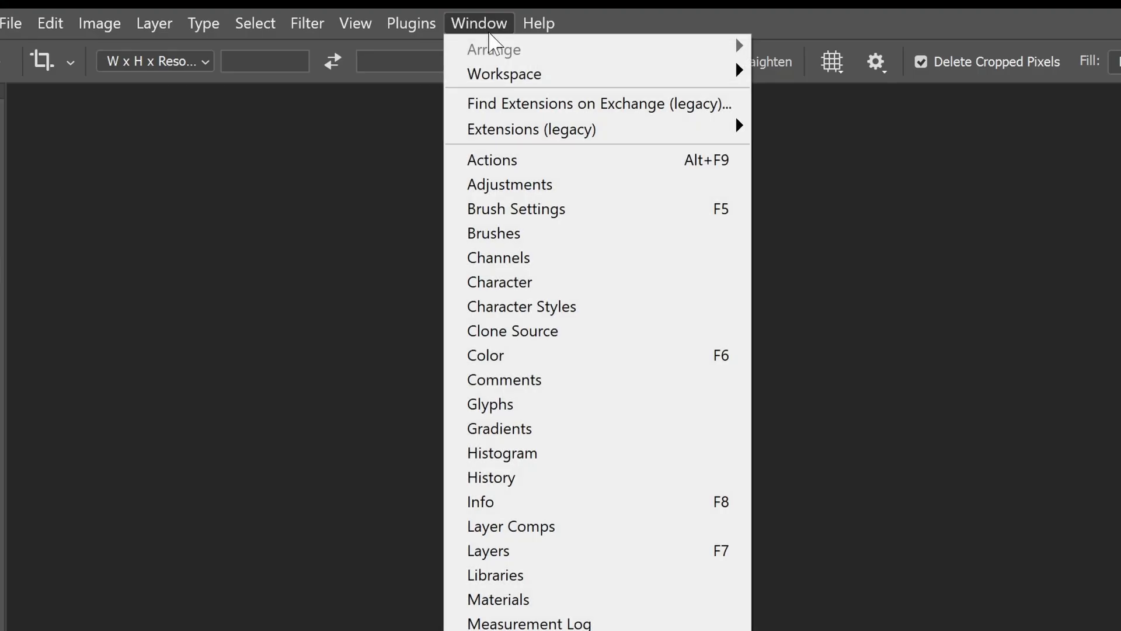
{"action": "mouse_move", "coordinate": [252, 31]}
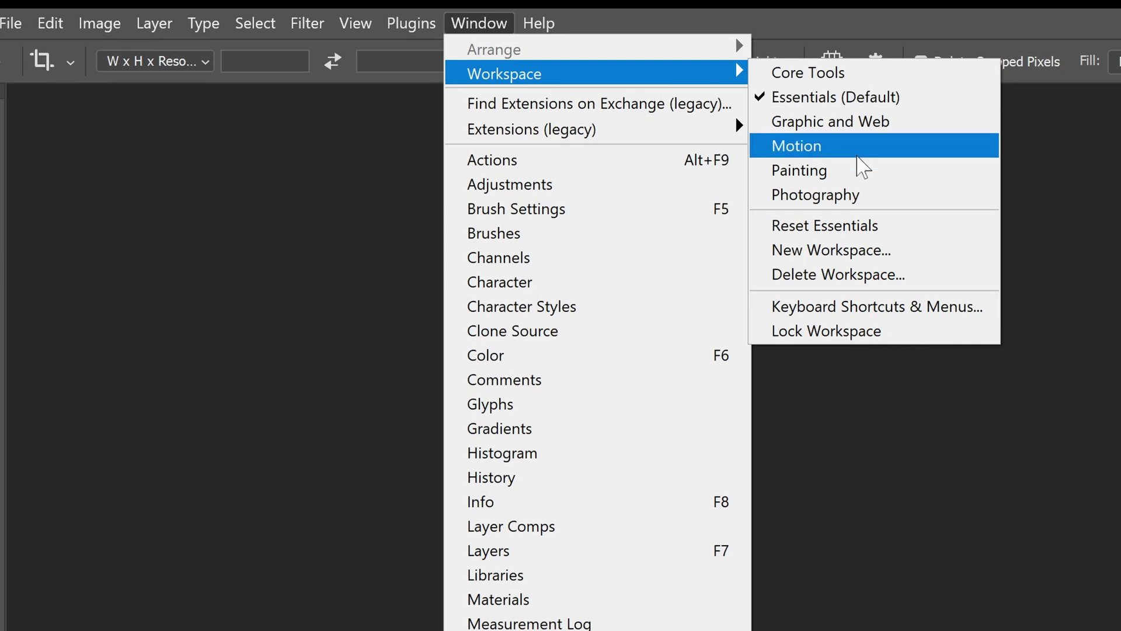
{"action": "left_click", "coordinate": [858, 155]}
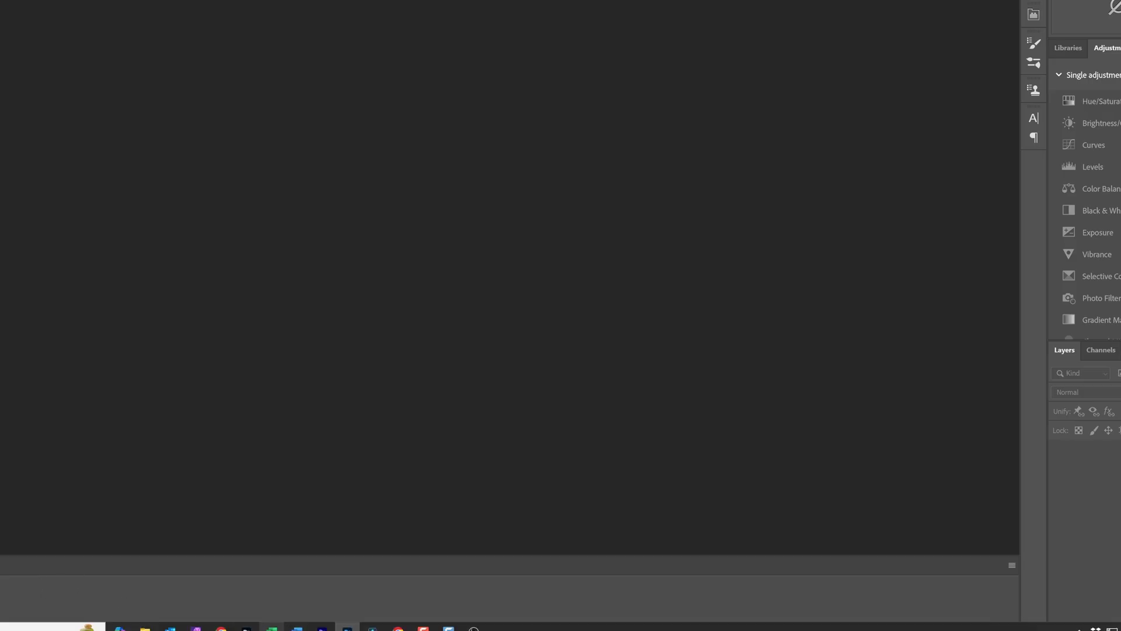
Step: Browse the Stereoscope folder in Bridge, previewing the _87A3238 to _87A3249 shots
{"action": "left_click", "coordinate": [246, 627]}
{"action": "scroll", "coordinate": [165, 198], "scroll_direction": "up", "scroll_amount": 15}
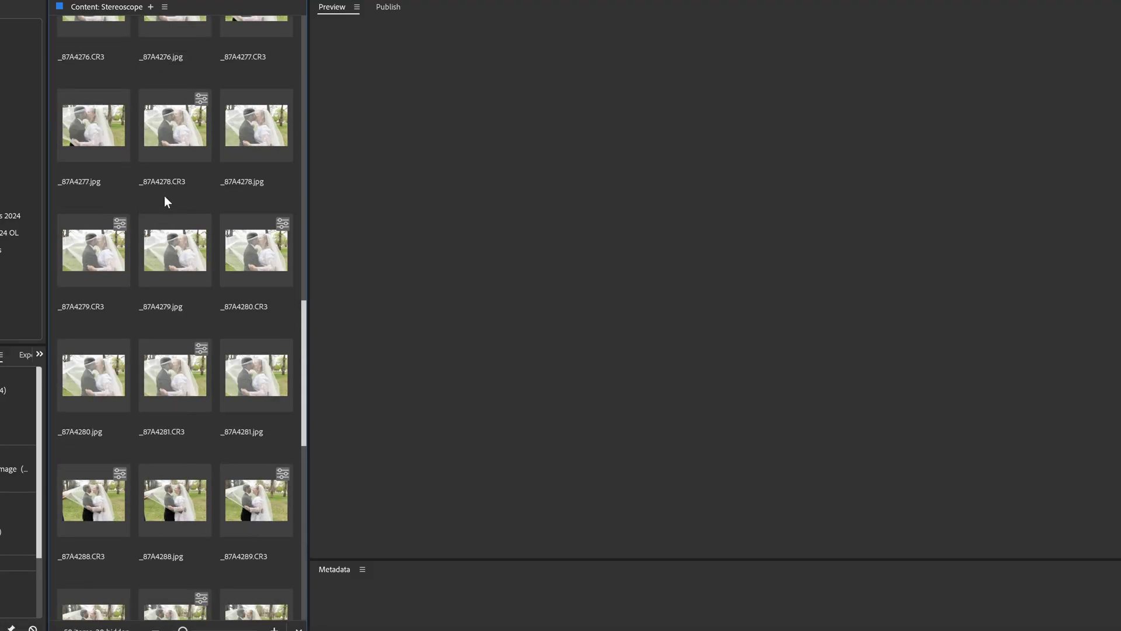
{"action": "left_click", "coordinate": [111, 64]}
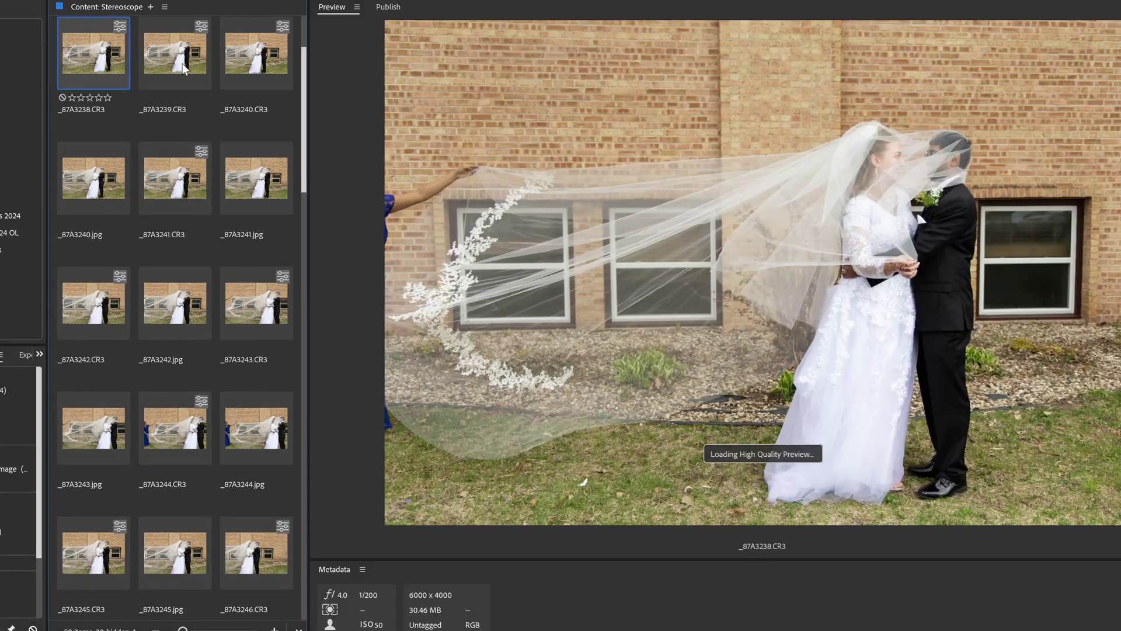
{"action": "left_click", "coordinate": [185, 65]}
{"action": "left_click", "coordinate": [233, 78]}
{"action": "key", "text": "Right"}
{"action": "key", "text": "Right"}
{"action": "key", "text": "Right"}
{"action": "left_click", "coordinate": [275, 304]}
{"action": "scroll", "coordinate": [278, 303], "scroll_direction": "down", "scroll_amount": 5}
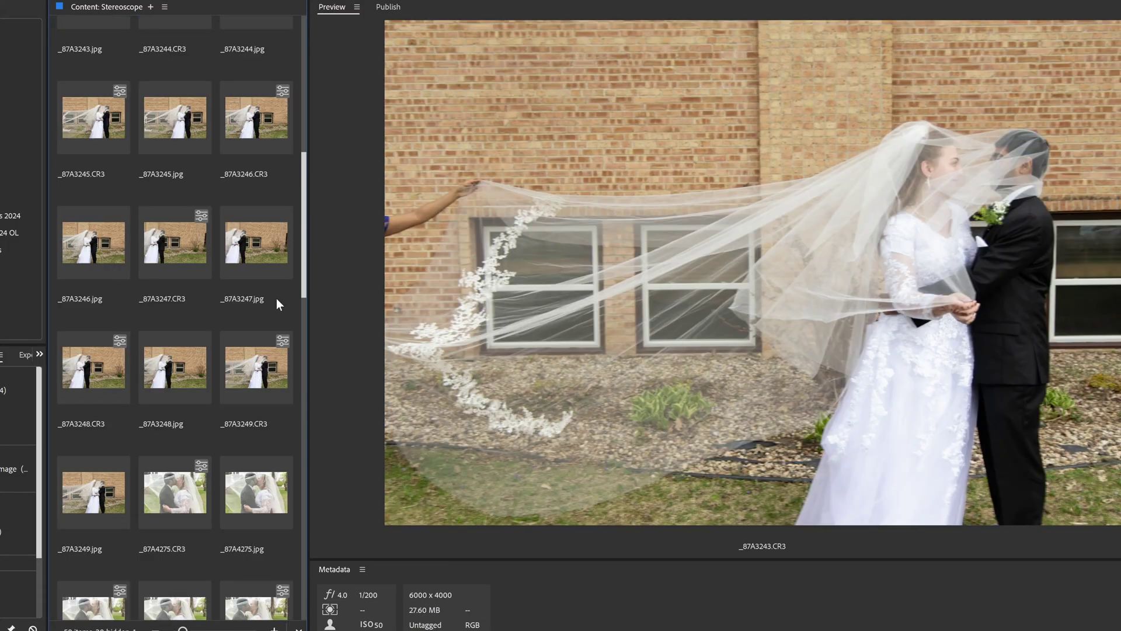
{"action": "left_click", "coordinate": [276, 298]}
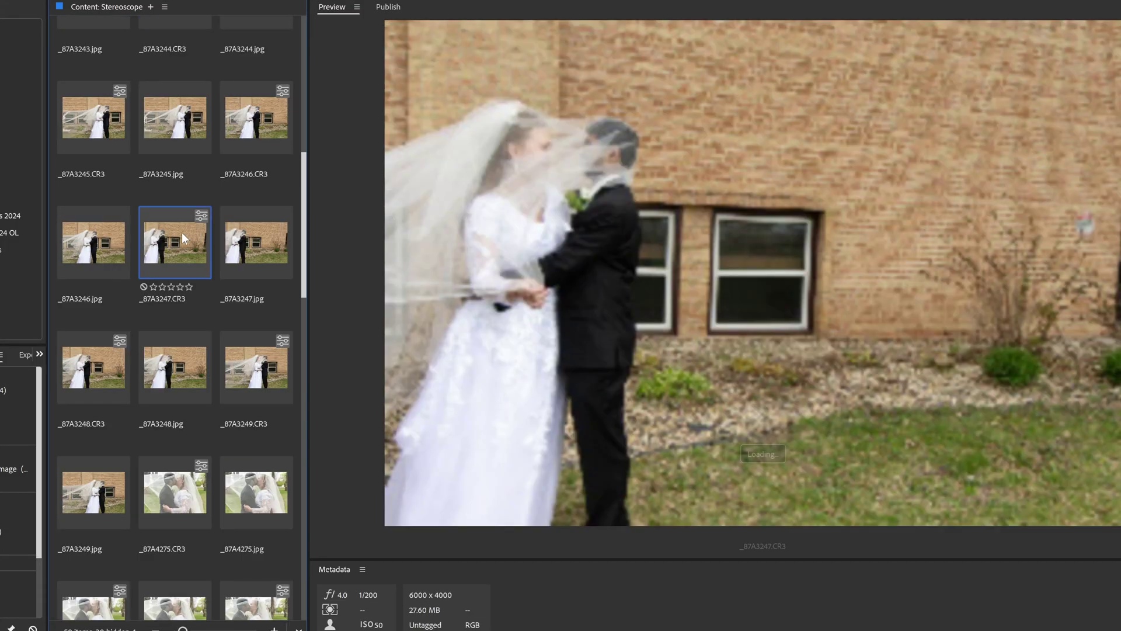
{"action": "left_click", "coordinate": [262, 371]}
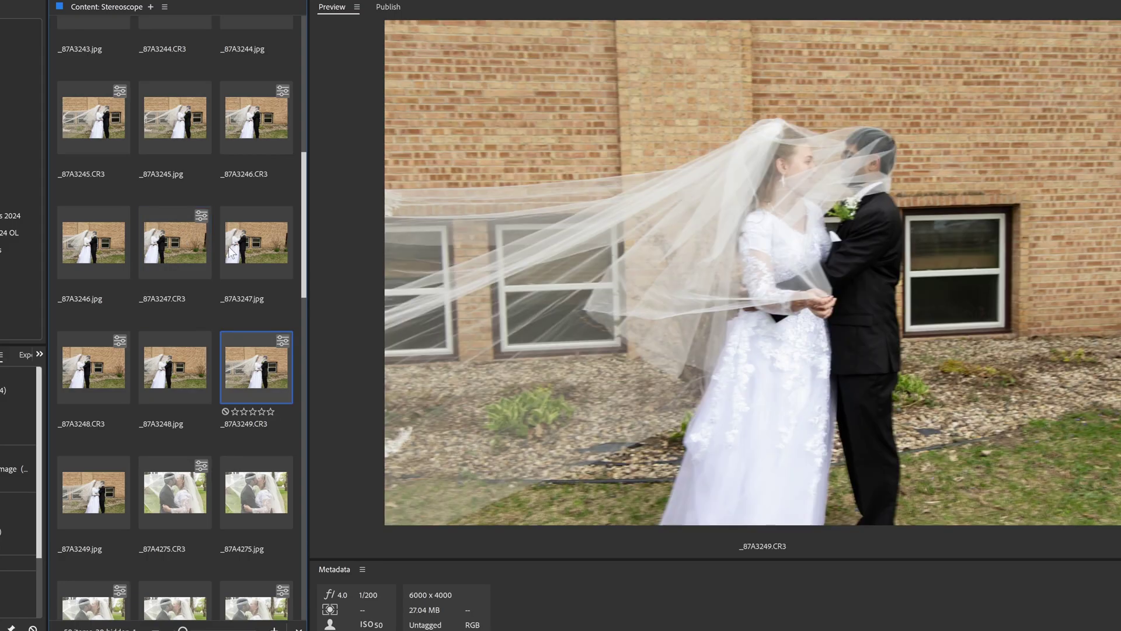
{"action": "left_click", "coordinate": [173, 360]}
{"action": "scroll", "coordinate": [172, 365], "scroll_direction": "down", "scroll_amount": 6}
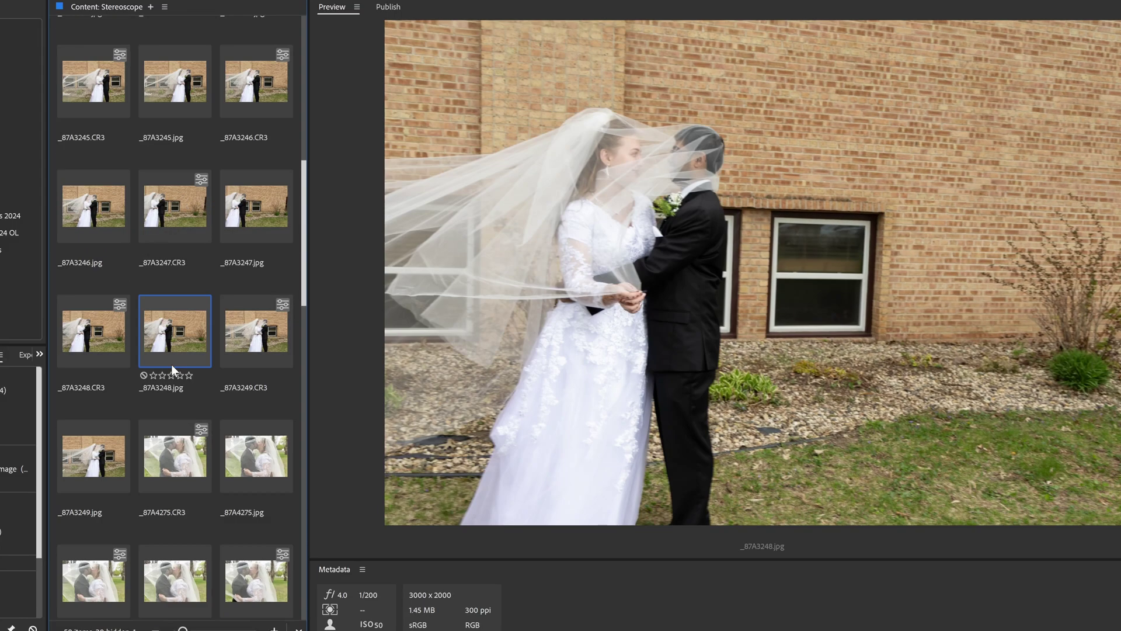
{"action": "scroll", "coordinate": [171, 365], "scroll_direction": "down", "scroll_amount": 15}
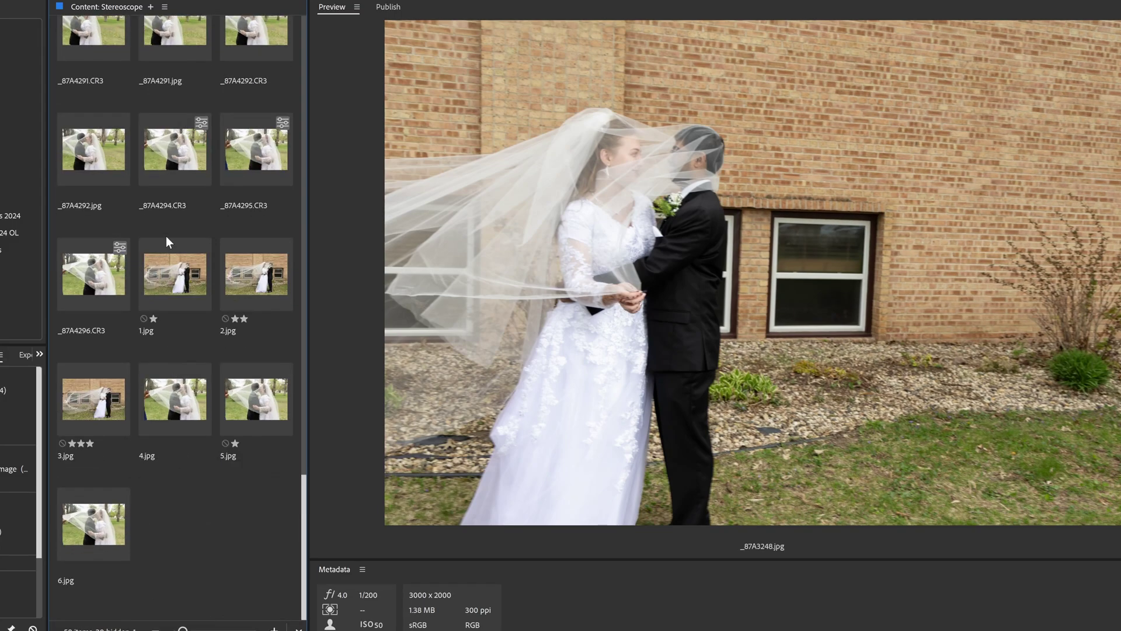
Step: Preview 1.jpg, 2.jpg and 3.jpg and flip back and forth between them
{"action": "left_click", "coordinate": [187, 284]}
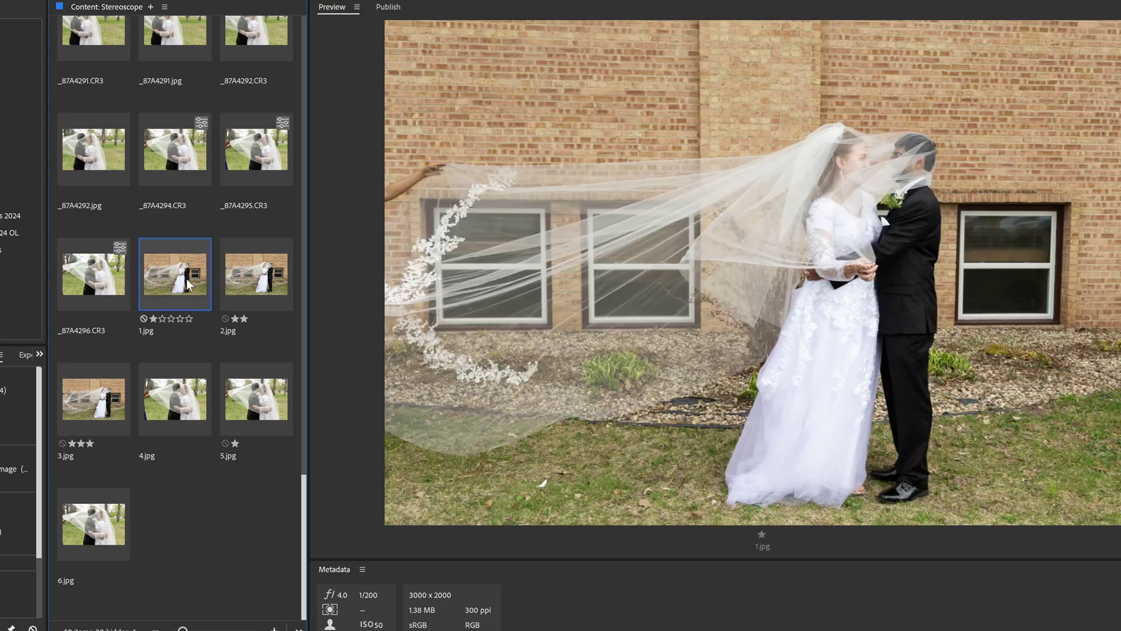
{"action": "left_click", "coordinate": [259, 284]}
{"action": "left_click", "coordinate": [88, 392]}
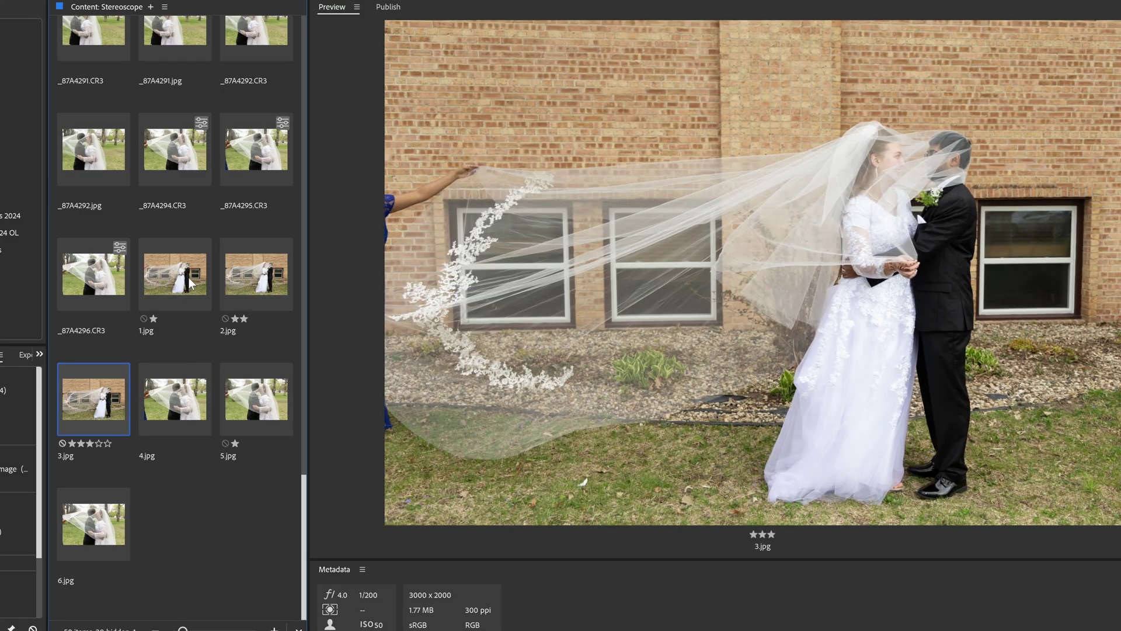
{"action": "key", "text": "Left"}
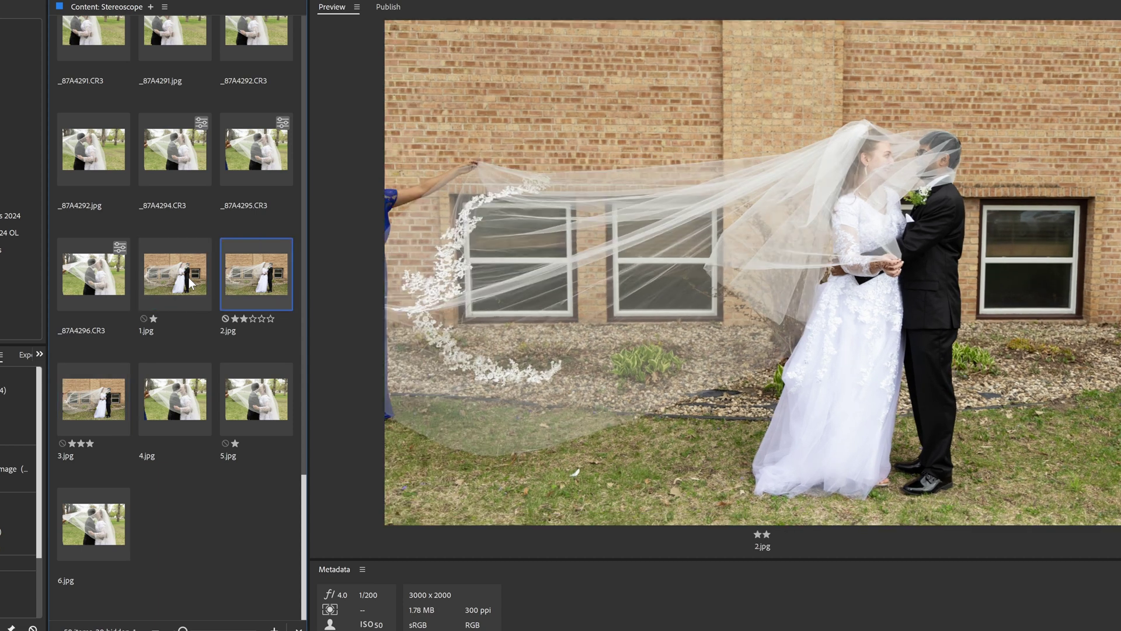
{"action": "key", "text": "Right"}
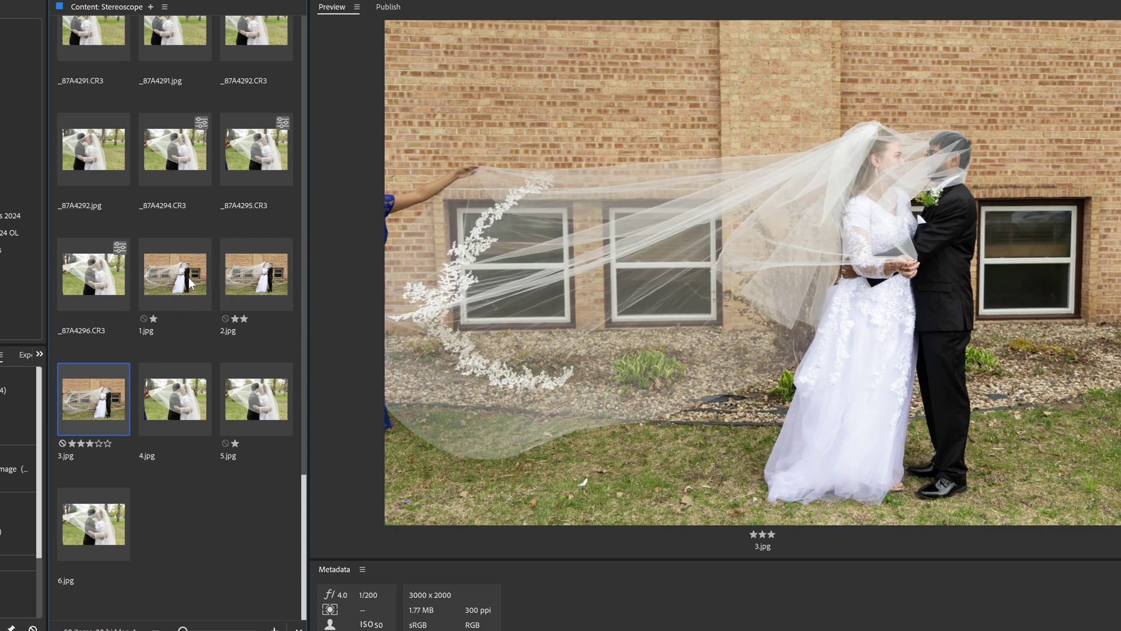
{"action": "key", "text": "Left"}
{"action": "key", "text": "Left"}
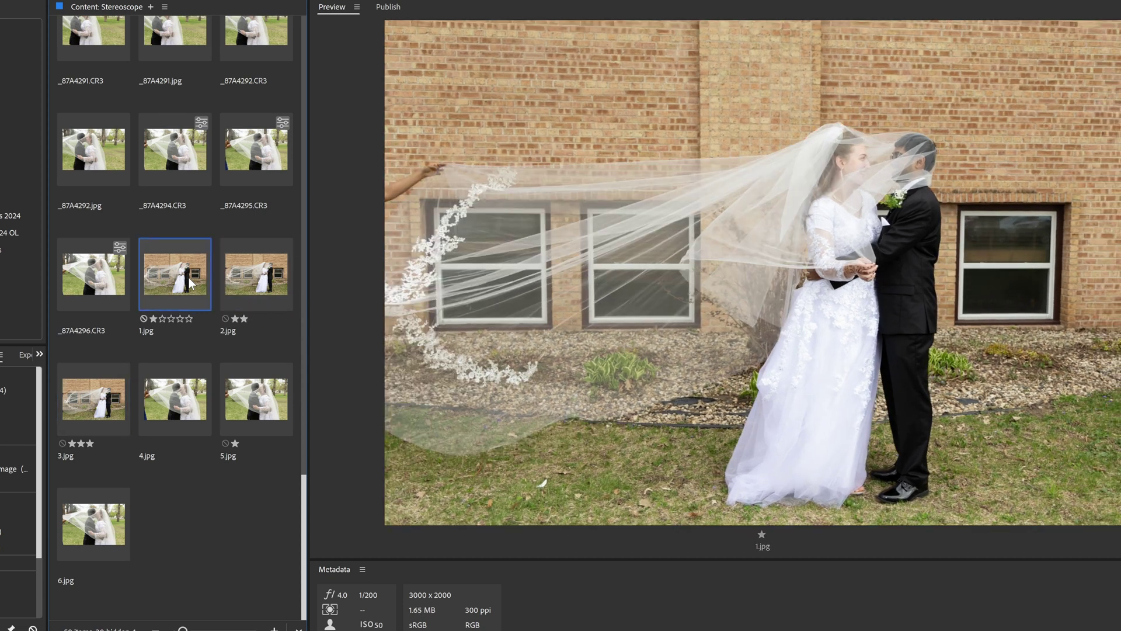
{"action": "key", "text": "Right"}
{"action": "key", "text": "Right"}
{"action": "key", "text": "Left"}
{"action": "key", "text": "Left"}
{"action": "key", "text": "Right"}
{"action": "key", "text": "Right"}
{"action": "key", "text": "Left"}
{"action": "key", "text": "Left"}
{"action": "key", "text": "Right"}
{"action": "key", "text": "Right"}
{"action": "key", "text": "Left"}
{"action": "key", "text": "Left"}
{"action": "key", "text": "Right"}
{"action": "key", "text": "Right"}
Step: Compare 4.jpg, 5.jpg and 6.jpg, then select 1.jpg through 3.jpg together
{"action": "key", "text": "Left"}
{"action": "key", "text": "Left"}
{"action": "key", "text": "Right"}
{"action": "key", "text": "Right"}
{"action": "key", "text": "Right"}
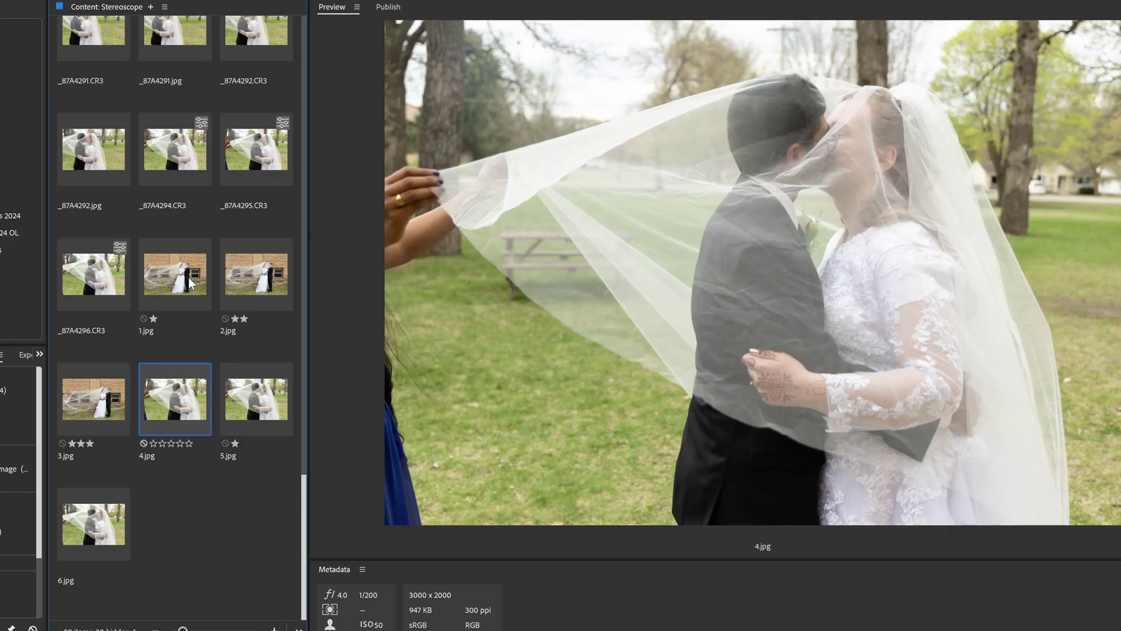
{"action": "key", "text": "Right"}
{"action": "key", "text": "Right"}
{"action": "key", "text": "Left"}
{"action": "key", "text": "Left"}
{"action": "key", "text": "Right"}
{"action": "key", "text": "Right"}
{"action": "key", "text": "Left"}
{"action": "key", "text": "Left"}
{"action": "key", "text": "Right"}
{"action": "key", "text": "Right"}
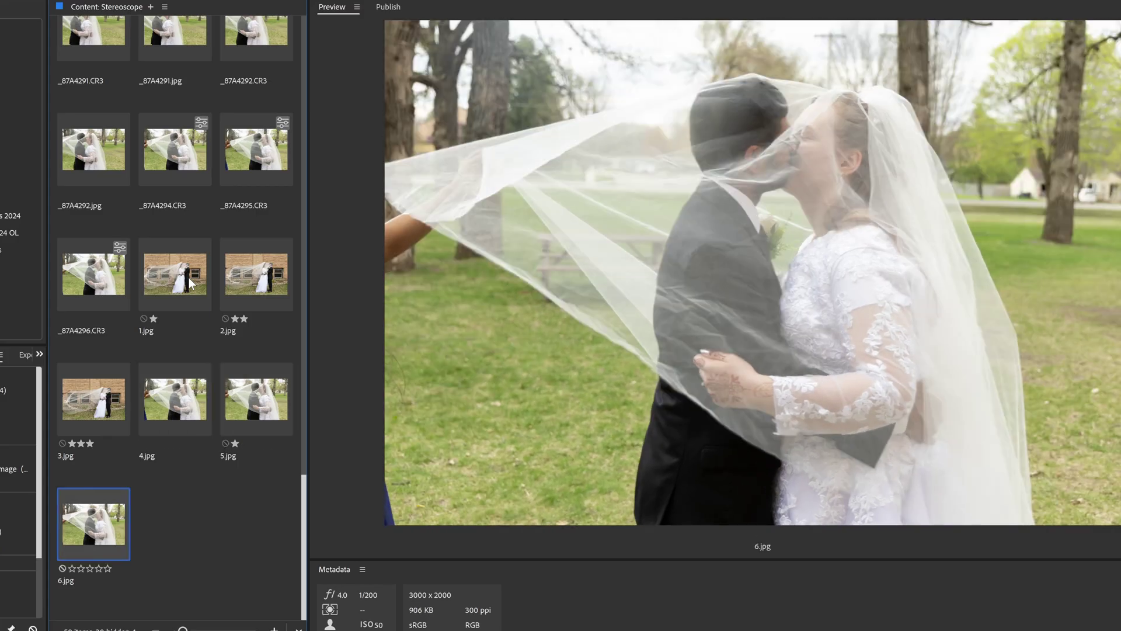
{"action": "key", "text": "Left"}
{"action": "key", "text": "Left"}
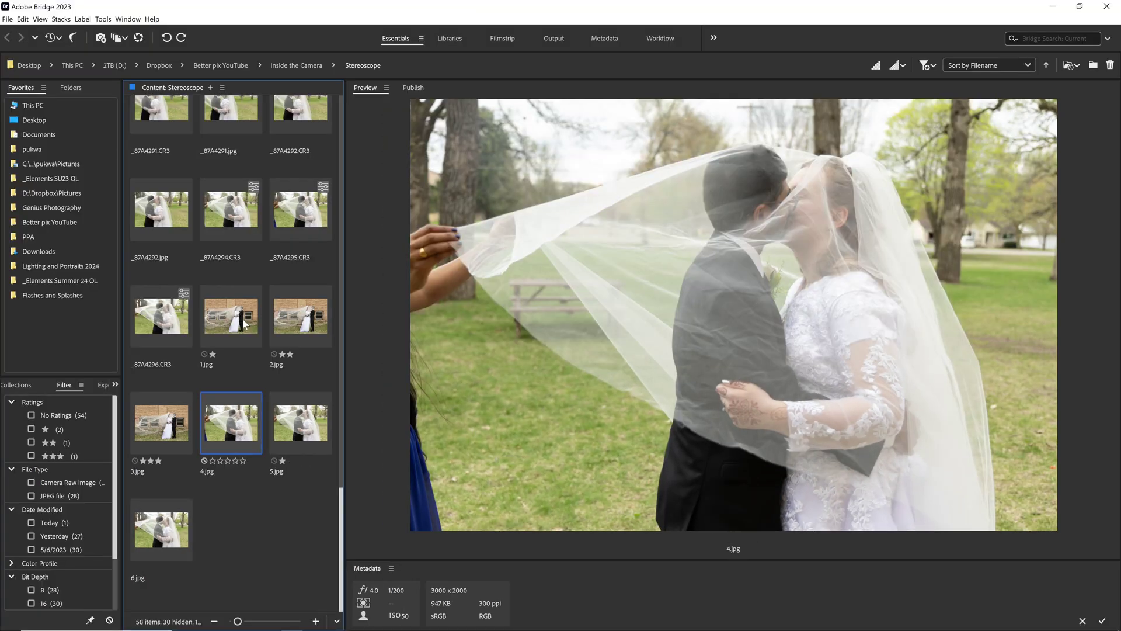
{"action": "left_click", "coordinate": [245, 324]}
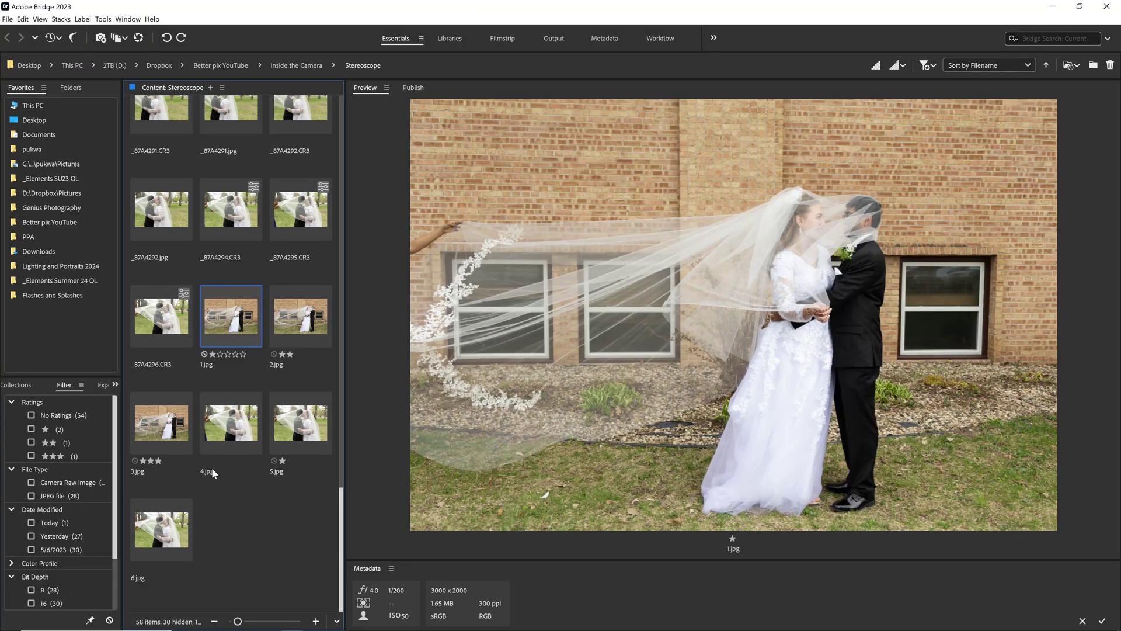
{"action": "left_click", "coordinate": [151, 406], "text": "shift"}
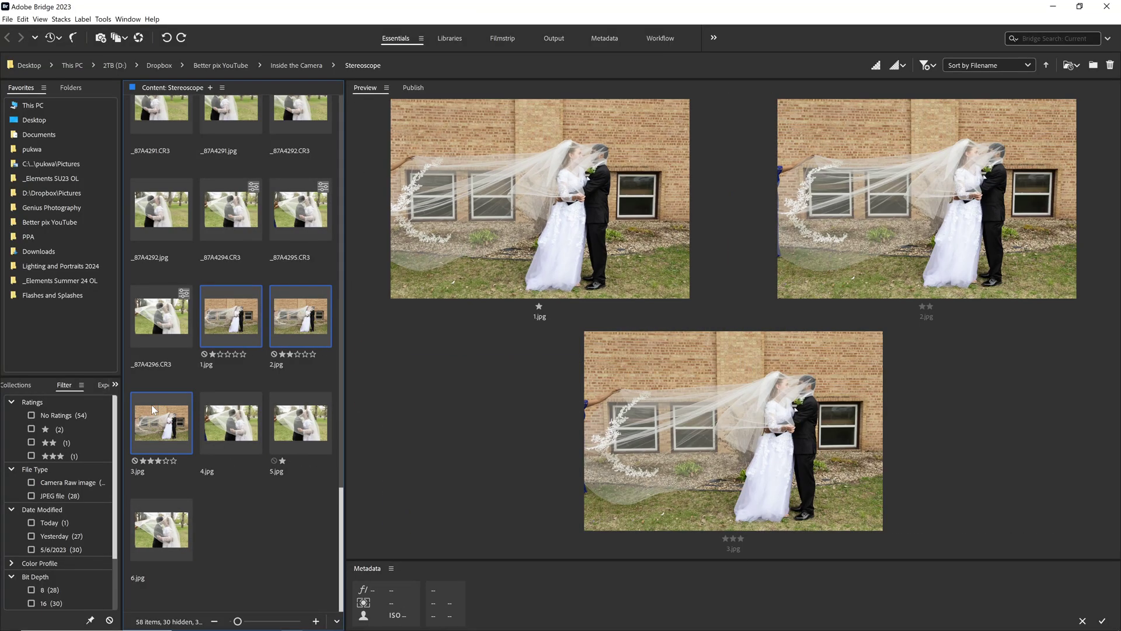
Step: Open the three photos in Photoshop and add 3.jpg to 2.jpg as an aligned layer
{"action": "double_click", "coordinate": [152, 404]}
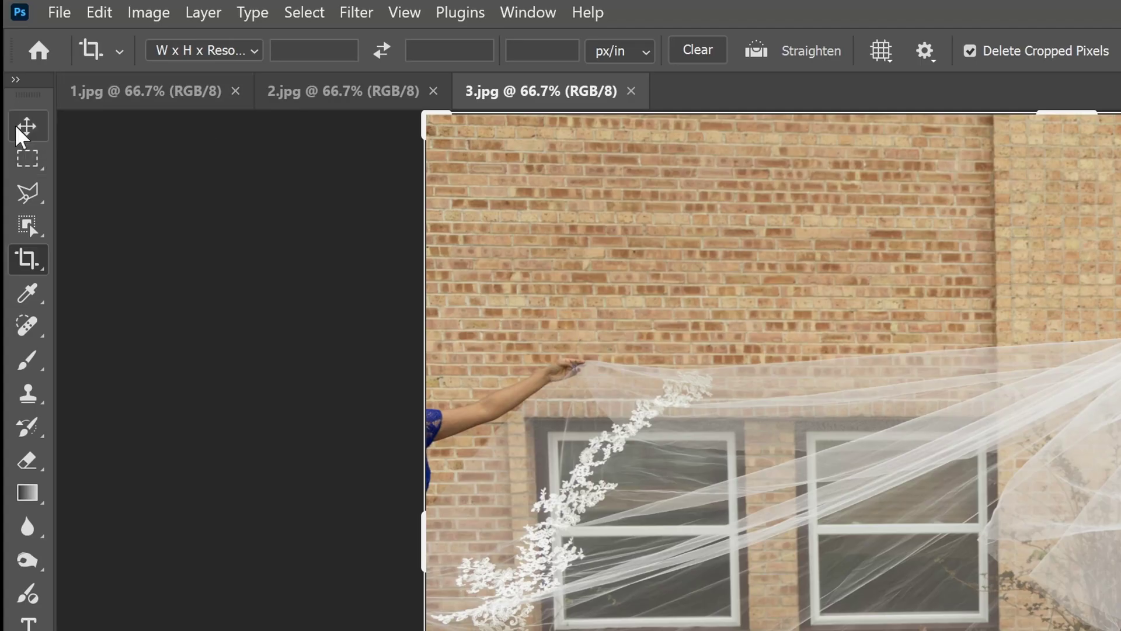
{"action": "key", "text": "m"}
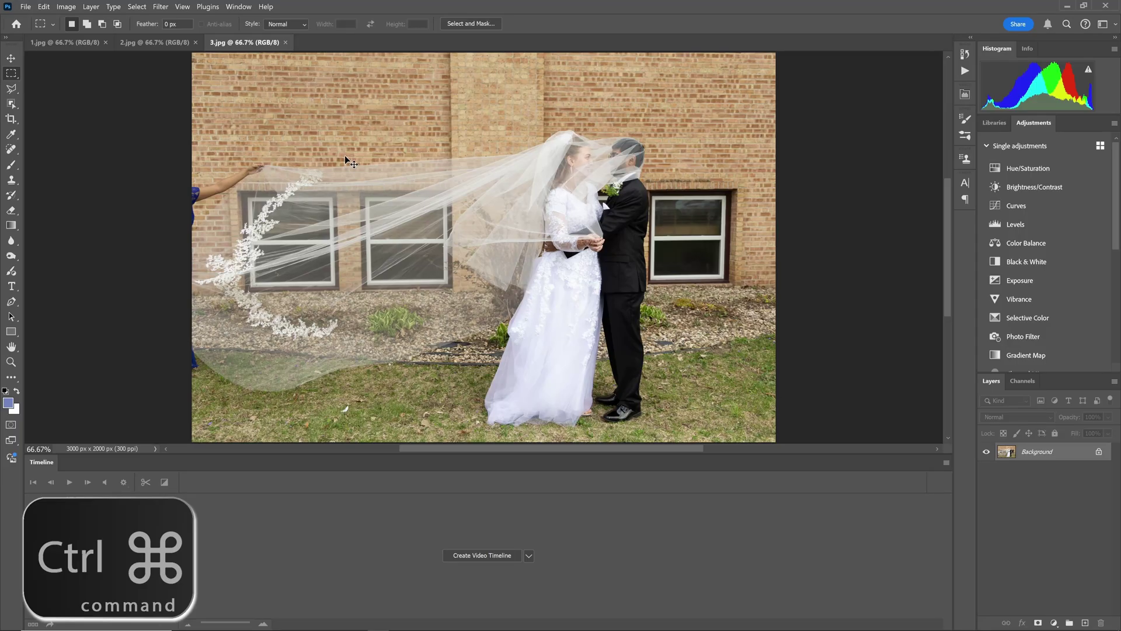
{"action": "left_click_drag", "start_coordinate": [348, 161], "coordinate": [153, 46]}
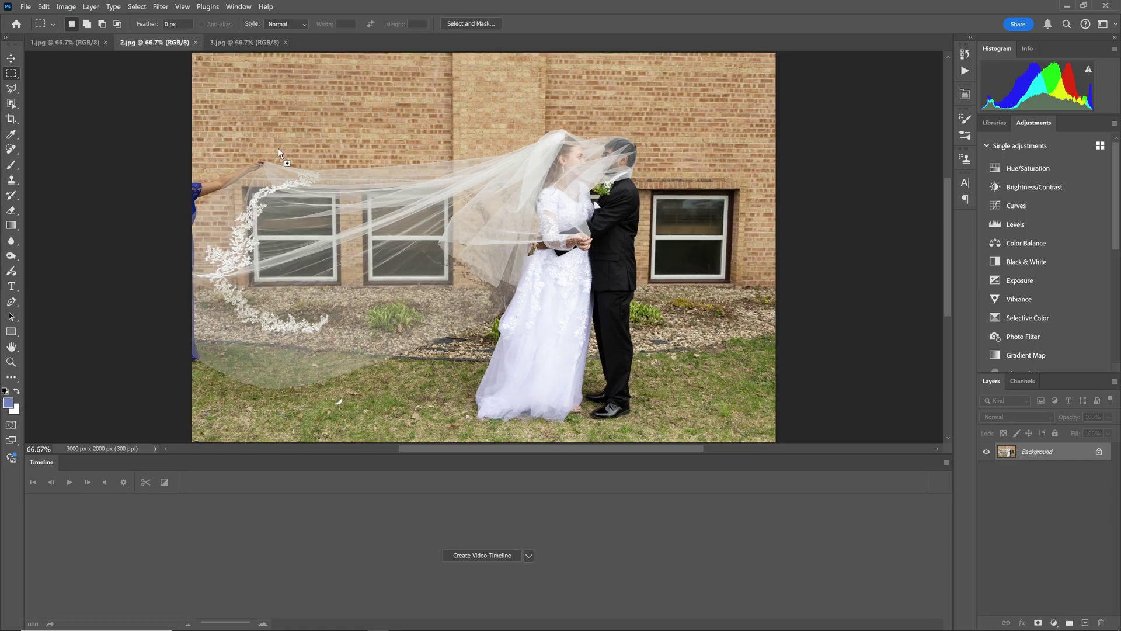
{"action": "left_click_drag", "start_coordinate": [278, 149], "coordinate": [278, 149]}
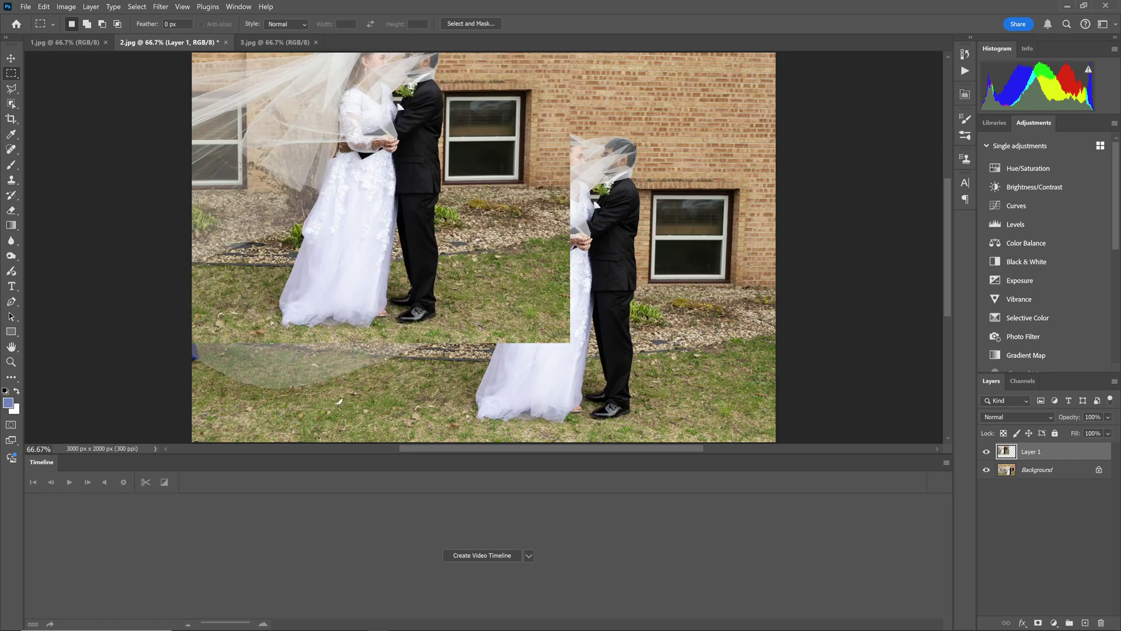
{"action": "key", "text": "ctrl+z"}
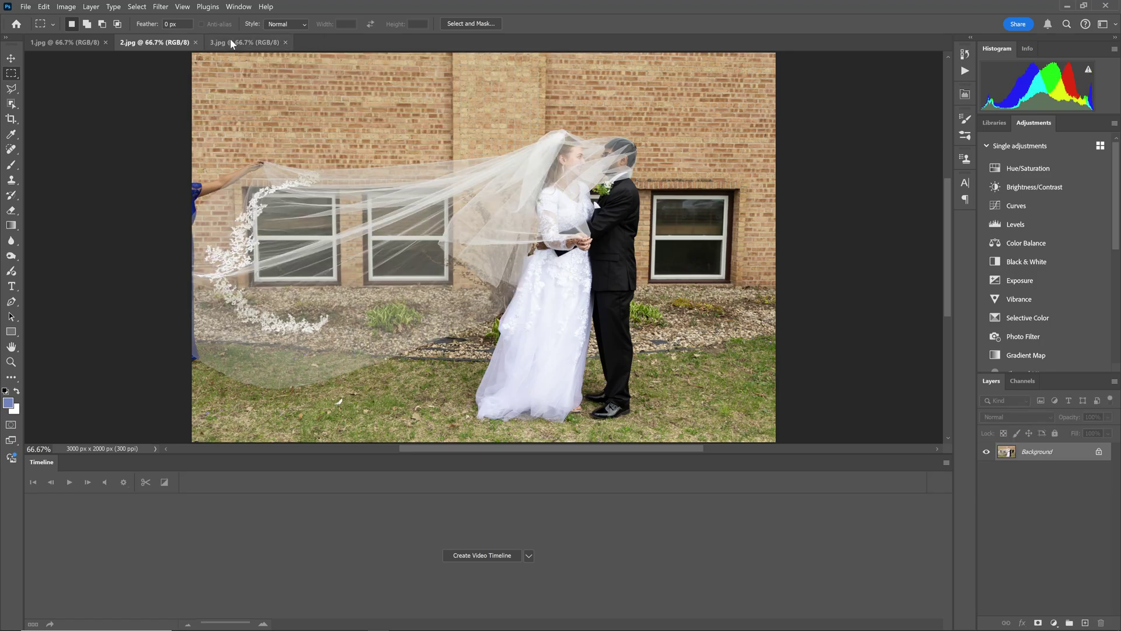
{"action": "left_click", "coordinate": [230, 44]}
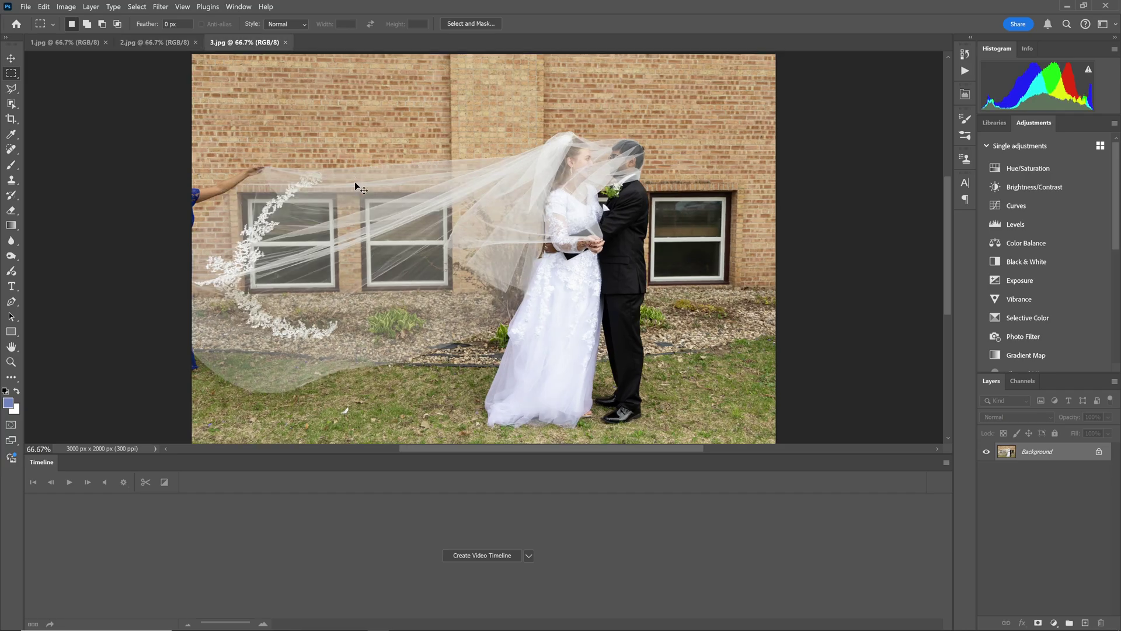
{"action": "key", "text": "ctrl+shift+Tab"}
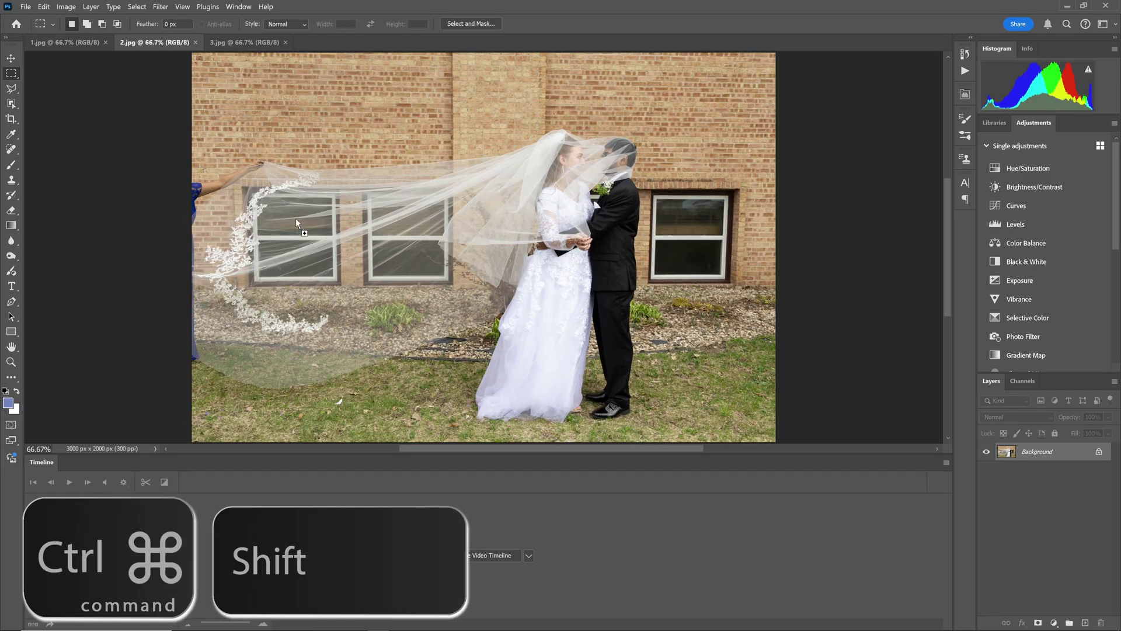
{"action": "left_click_drag", "start_coordinate": [364, 308], "coordinate": [366, 309]}
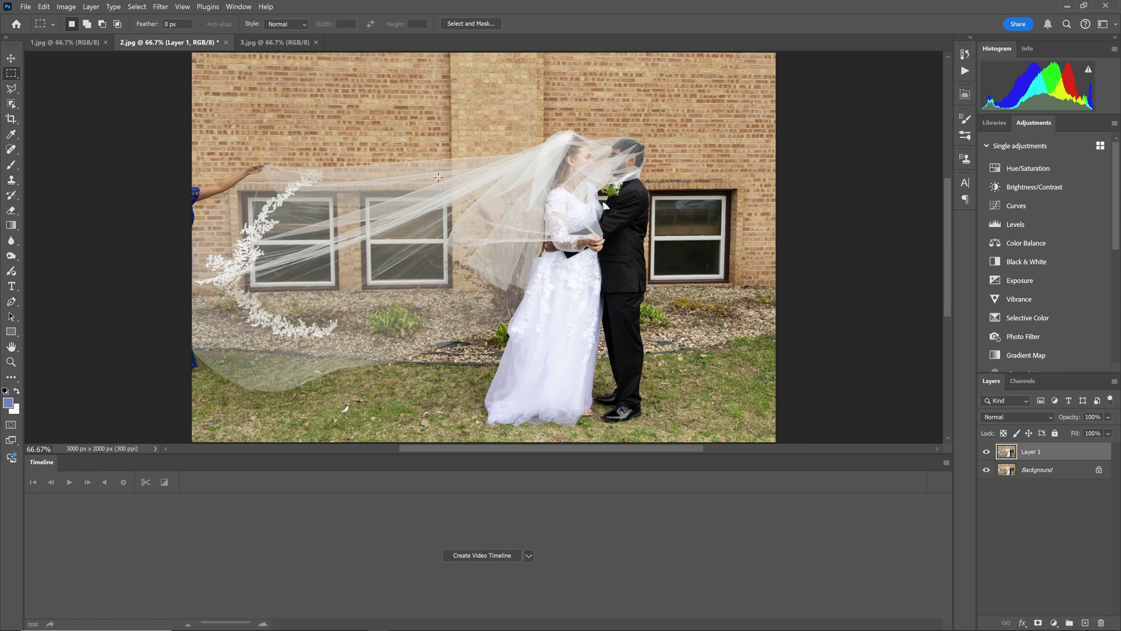
Step: Drag 1.jpg into the 2.jpg document as a centred Layer 2
{"action": "left_click", "coordinate": [75, 42]}
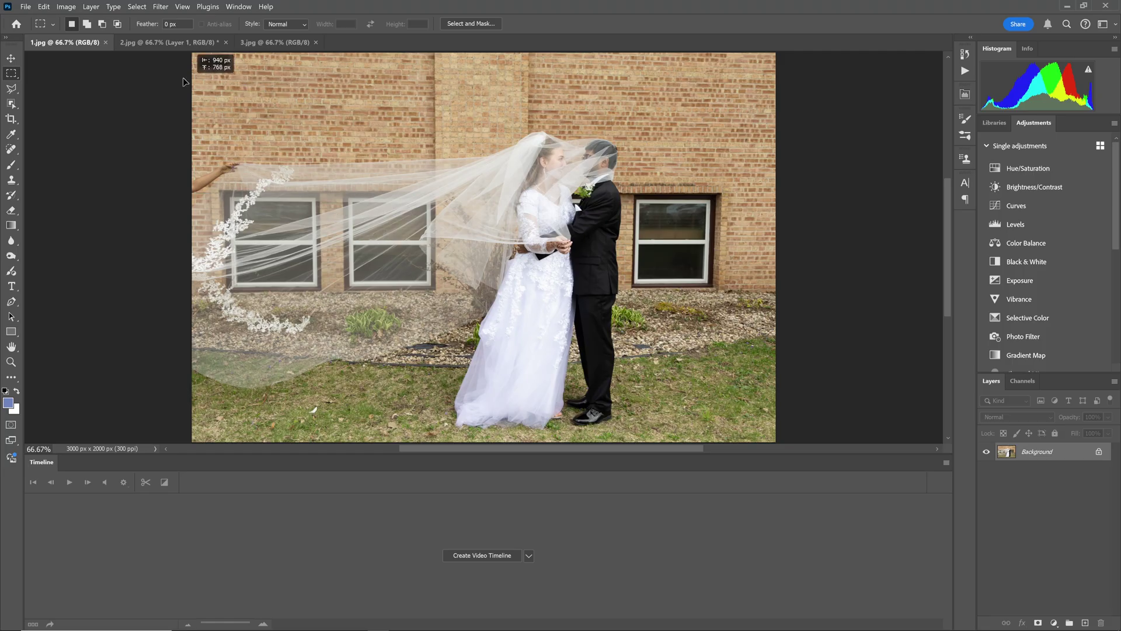
{"action": "scroll", "coordinate": [204, 46], "scroll_direction": "up", "scroll_amount": 1}
{"action": "left_click_drag", "start_coordinate": [160, 43], "coordinate": [371, 193]}
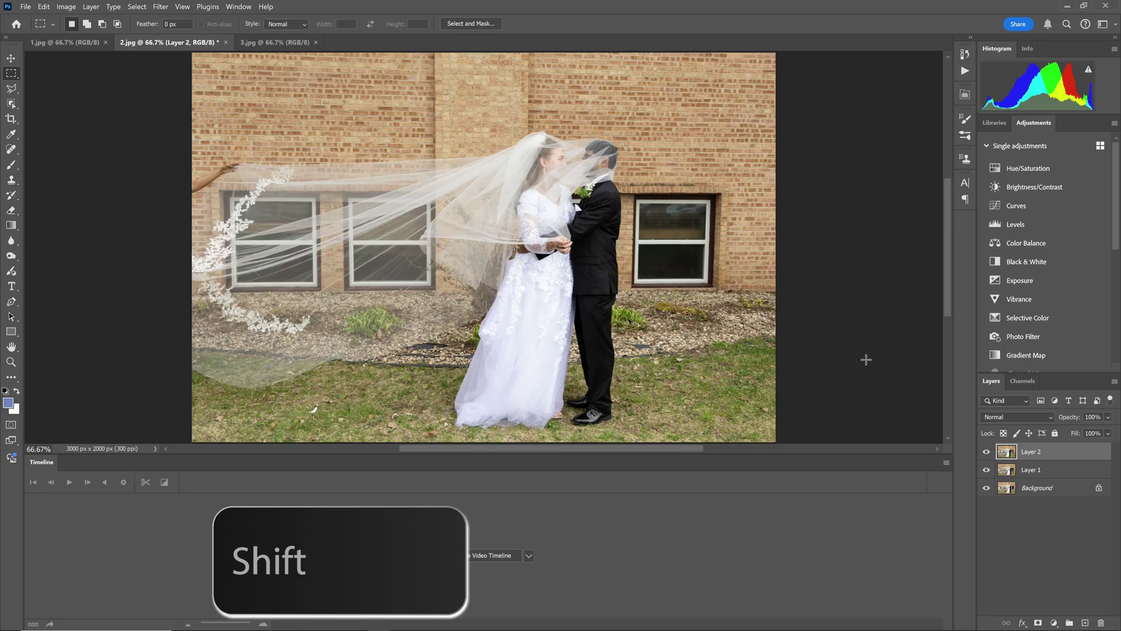
Step: Toggle Layer 1 and Layer 2 visibility to compare, then create a video timeline
{"action": "left_click", "coordinate": [986, 453]}
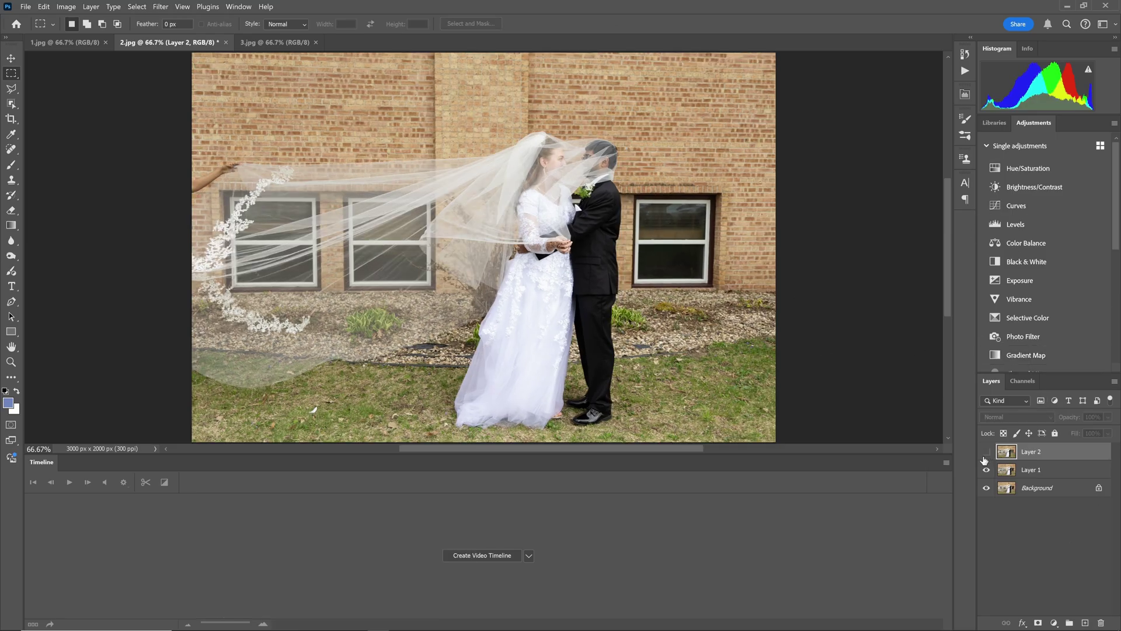
{"action": "left_click", "coordinate": [986, 468]}
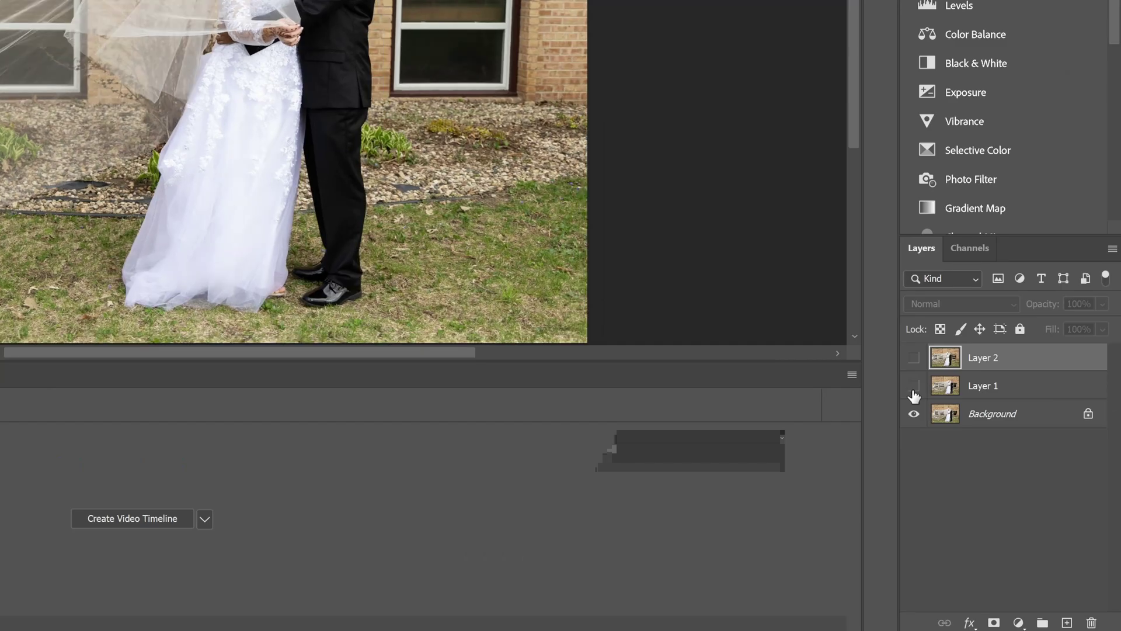
{"action": "left_click", "coordinate": [986, 468]}
{"action": "left_click", "coordinate": [914, 357]}
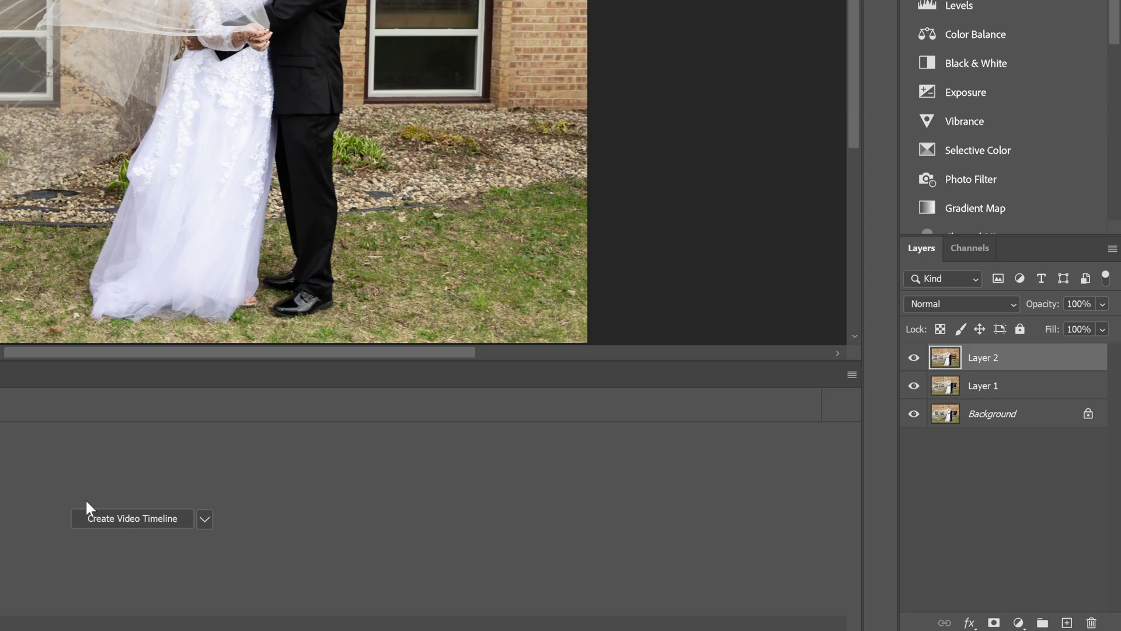
{"action": "left_click", "coordinate": [106, 525]}
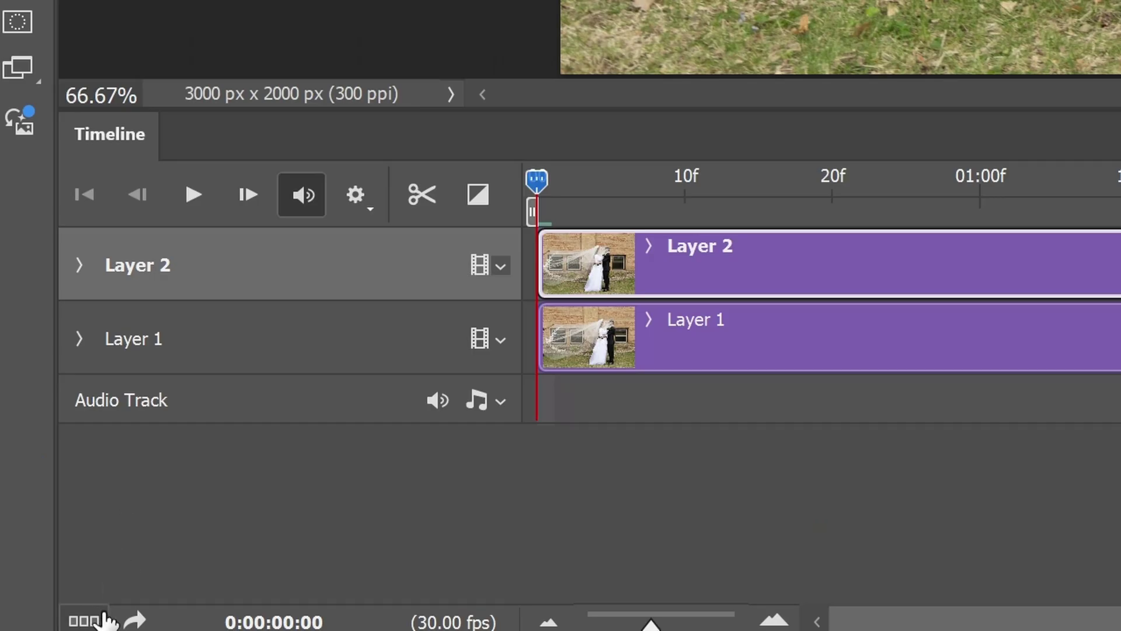
Step: Convert the timeline to frame animation and unlock the Background into Layer 0
{"action": "left_click", "coordinate": [93, 620]}
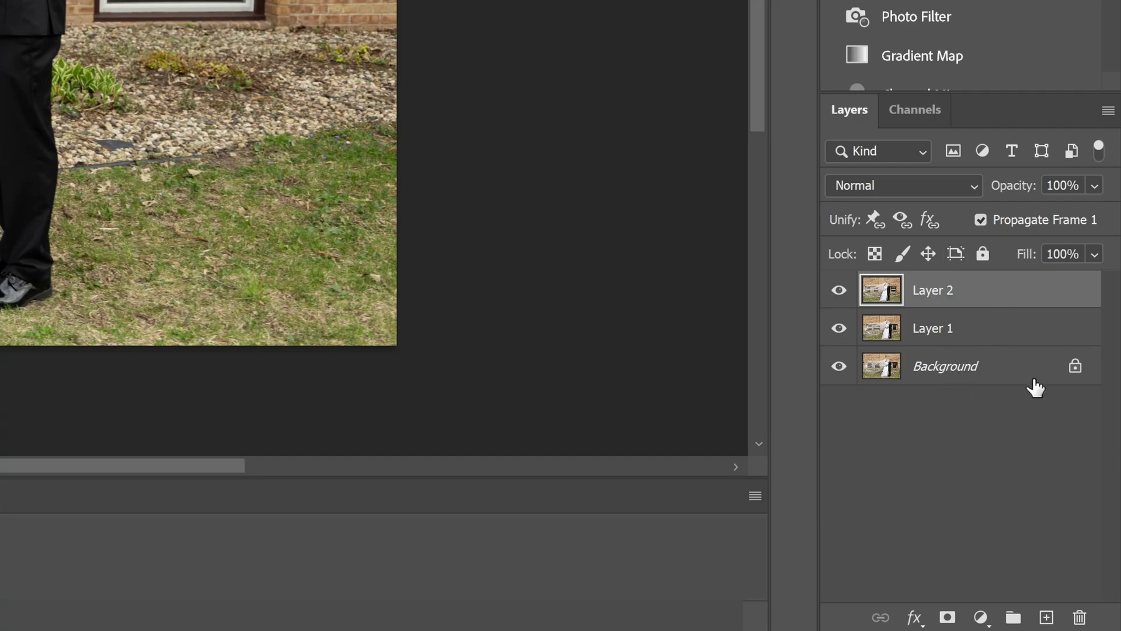
{"action": "left_click", "coordinate": [1075, 368]}
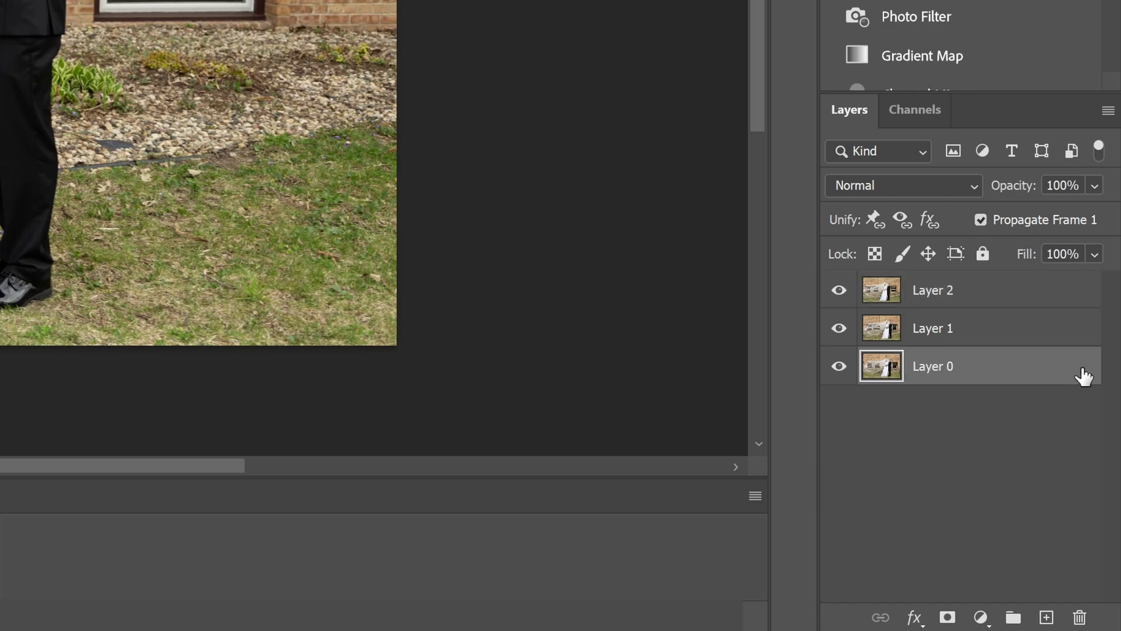
Step: Rename Layer 0, Layer 1 and Layer 2 to 2, 3 and 1
{"action": "double_click", "coordinate": [929, 368]}
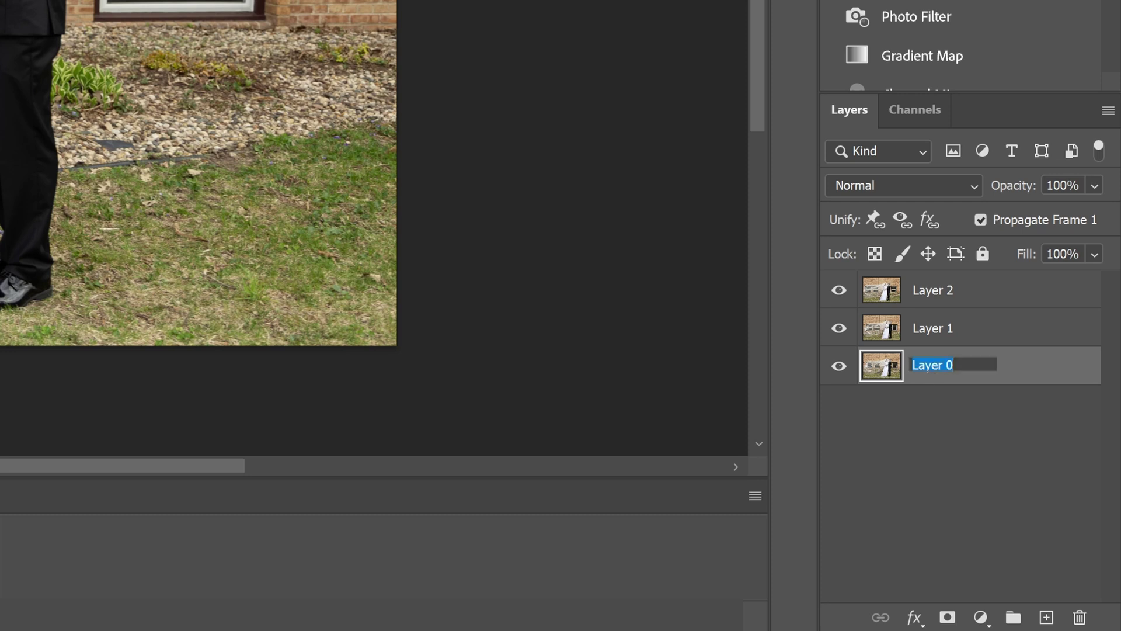
{"action": "type", "text": "2"}
{"action": "left_click", "coordinate": [941, 334]}
{"action": "left_click", "coordinate": [839, 290]}
{"action": "left_click", "coordinate": [838, 328]}
{"action": "left_click", "coordinate": [839, 328]}
{"action": "double_click", "coordinate": [929, 328]}
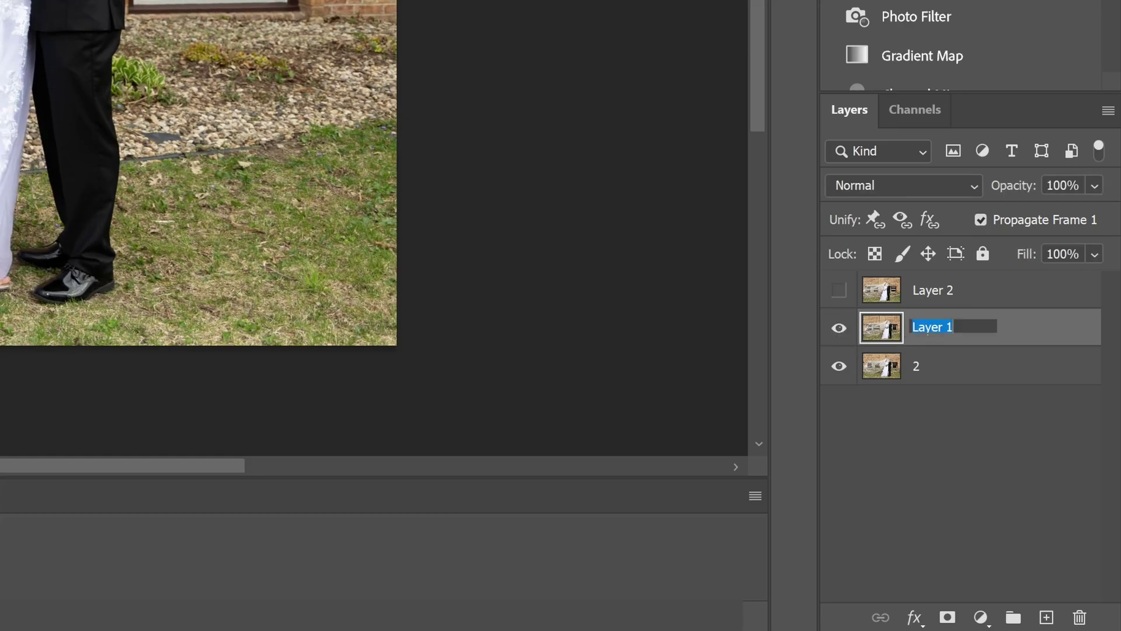
{"action": "type", "text": "3"}
{"action": "double_click", "coordinate": [931, 291]}
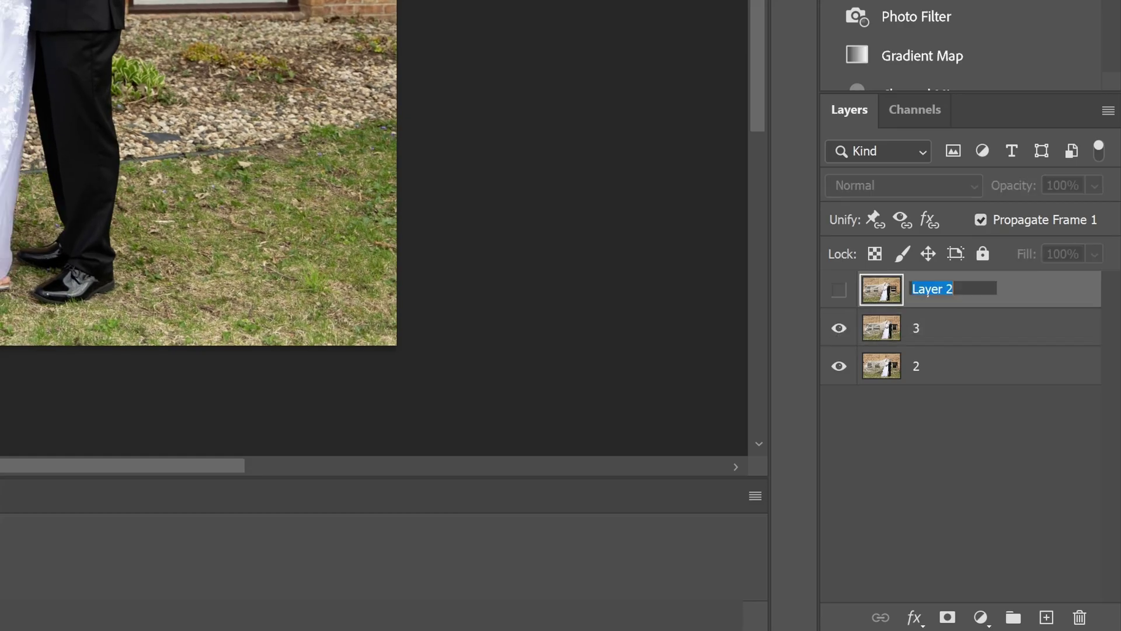
{"action": "type", "text": "1"}
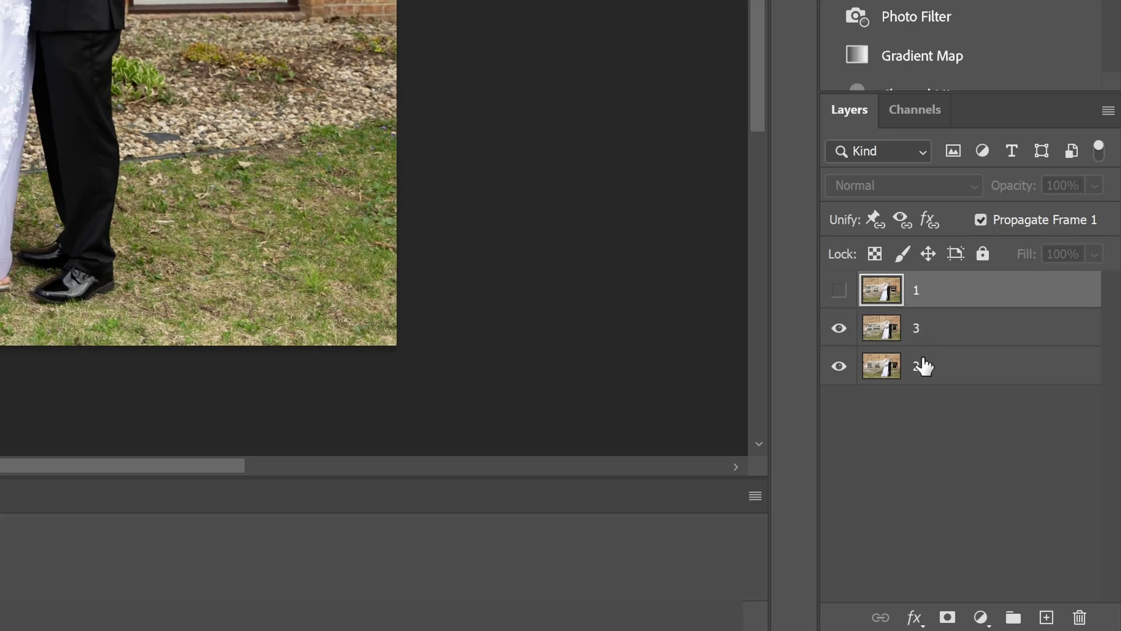
{"action": "left_click", "coordinate": [921, 363]}
Step: Compare the layers, leave layer 3 hidden, and bring up layer 1's Opacity setting
{"action": "left_click", "coordinate": [944, 305]}
{"action": "left_click", "coordinate": [863, 315]}
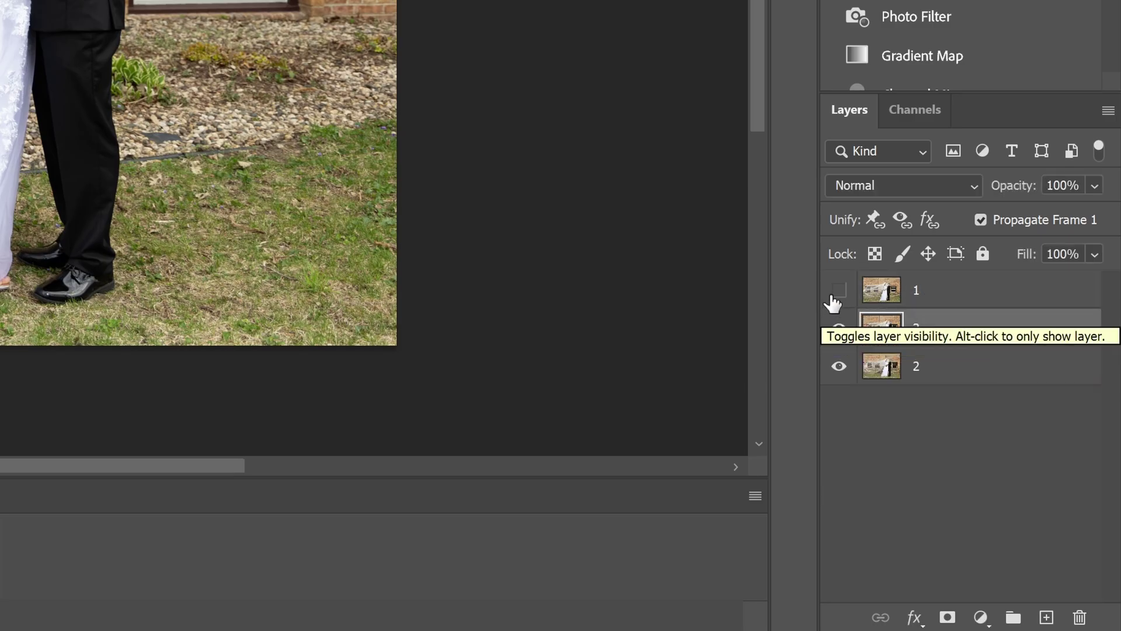
{"action": "left_click", "coordinate": [839, 290]}
{"action": "left_click", "coordinate": [842, 327]}
{"action": "left_click", "coordinate": [838, 292]}
{"action": "left_click", "coordinate": [839, 292]}
{"action": "left_click", "coordinate": [837, 331]}
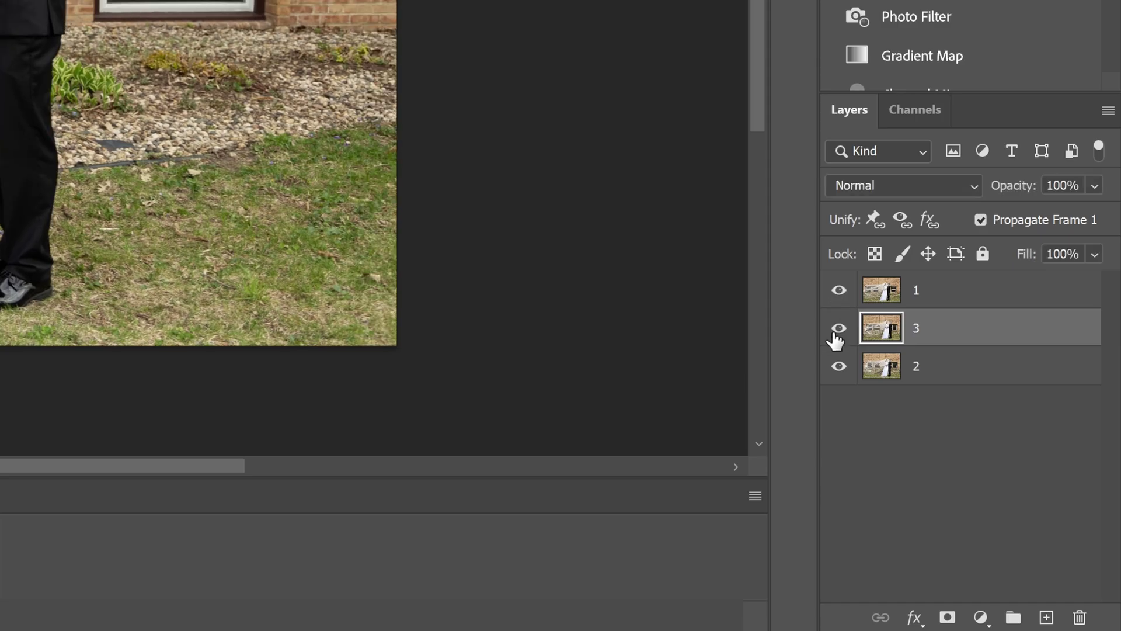
{"action": "left_click", "coordinate": [835, 328]}
{"action": "left_click", "coordinate": [838, 330]}
{"action": "left_click", "coordinate": [836, 333]}
{"action": "left_click", "coordinate": [918, 288]}
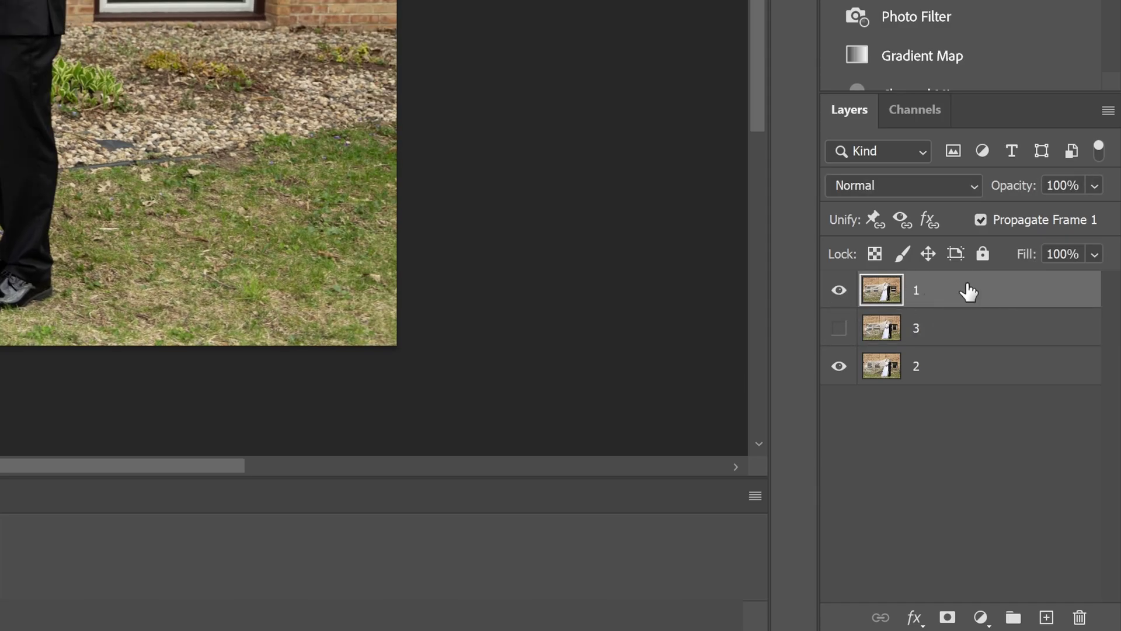
{"action": "left_click", "coordinate": [1095, 186]}
Step: Lower layer 1's opacity to 35%
{"action": "left_click_drag", "start_coordinate": [1043, 210], "coordinate": [1031, 212]}
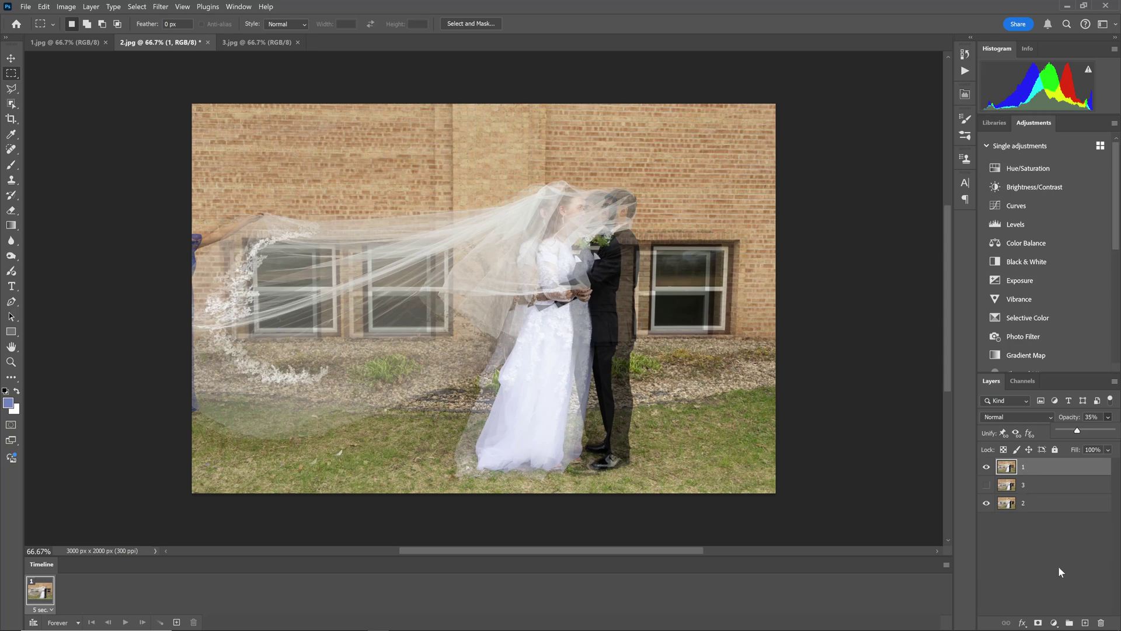
{"action": "left_click", "coordinate": [1061, 572]}
{"action": "left_click", "coordinate": [1086, 467]}
Step: Zoom to 200% on the couple and nudge layer 1 right four times until the jacket edges match
{"action": "key", "text": "ctrl+plus"}
{"action": "key", "text": "ctrl+plus"}
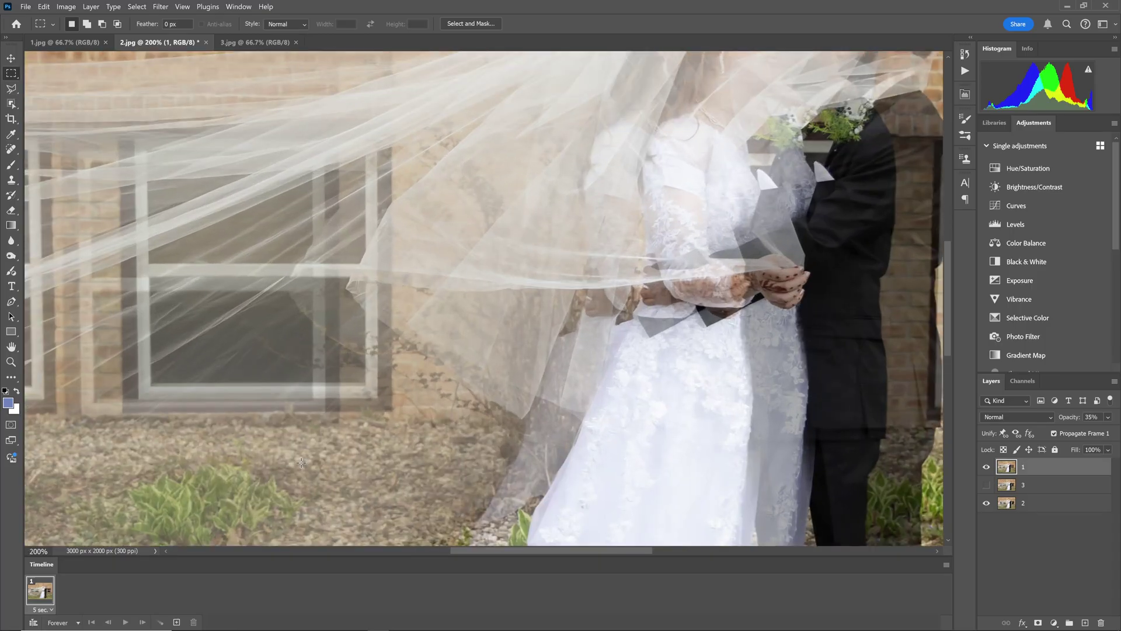
{"action": "left_click_drag", "start_coordinate": [742, 232], "coordinate": [515, 391]}
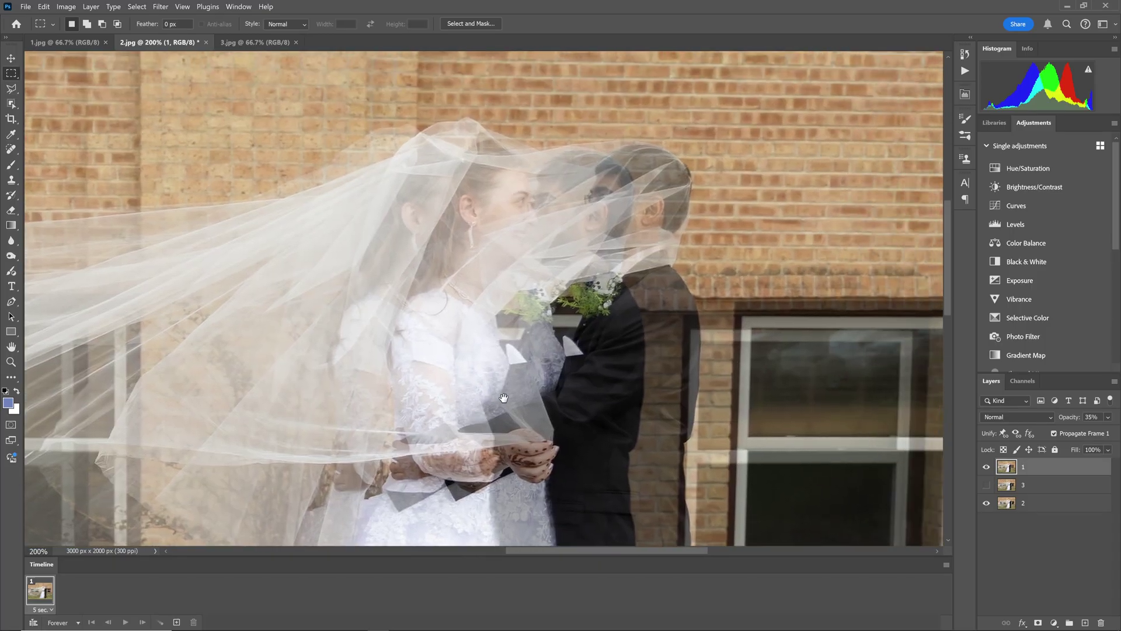
{"action": "left_click_drag", "start_coordinate": [503, 398], "coordinate": [433, 353]}
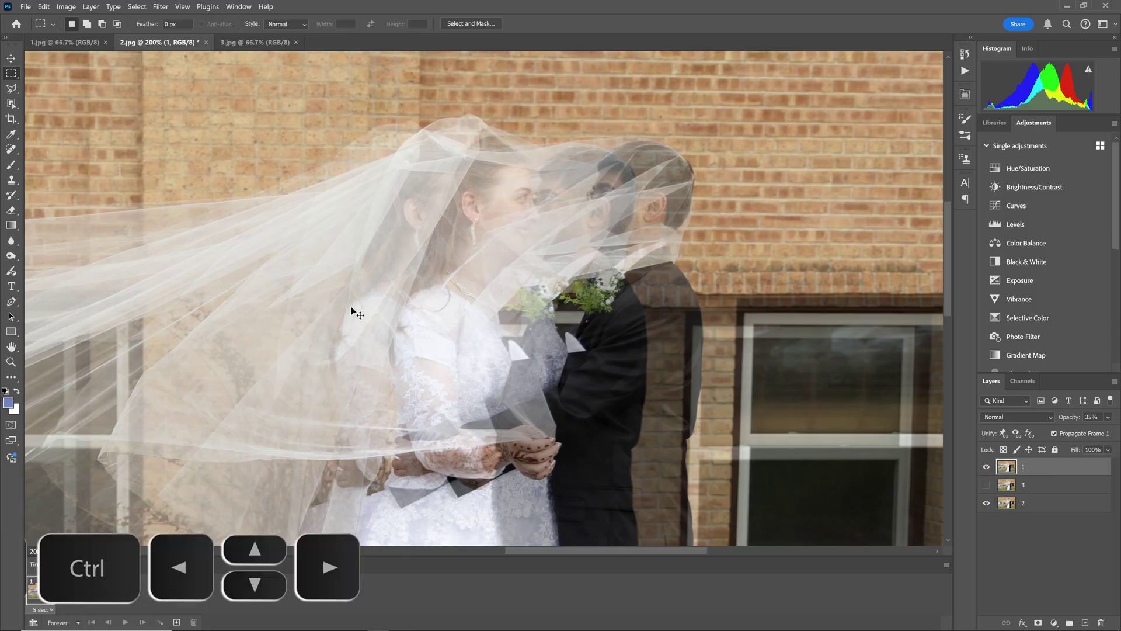
{"action": "key", "text": "ctrl+Right"}
{"action": "key", "text": "ctrl+Right"}
{"action": "key", "text": "ctrl+Right"}
{"action": "key", "text": "ctrl+Right"}
{"action": "key", "text": "ctrl+Right"}
{"action": "key", "text": "ctrl+Right"}
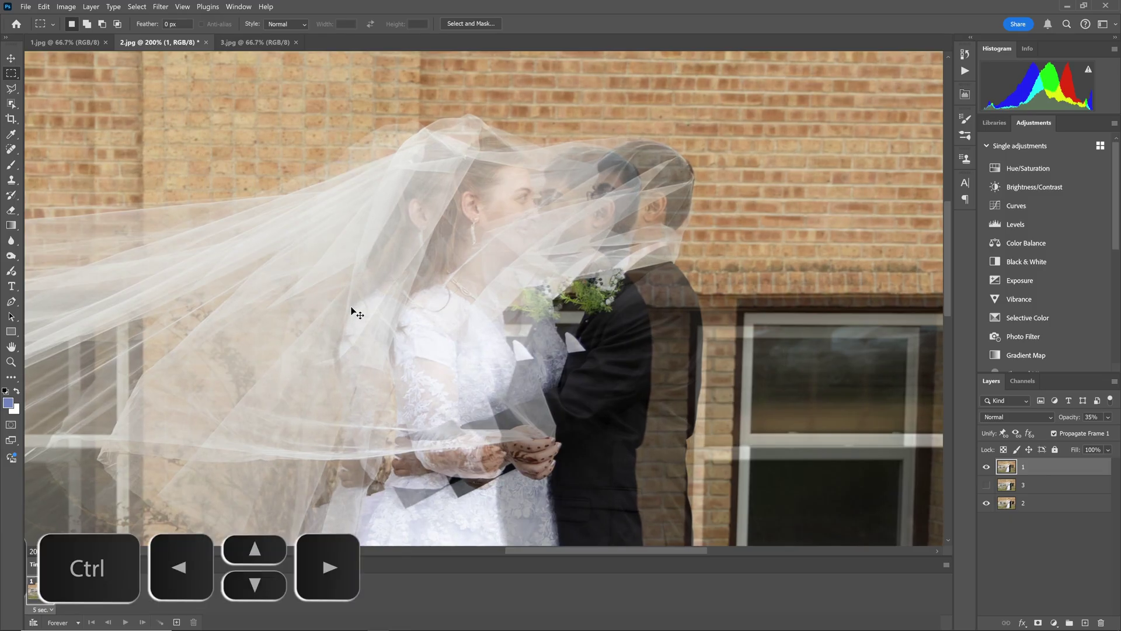
{"action": "key", "text": "ctrl+Right"}
{"action": "key", "text": "ctrl+Right"}
{"action": "key", "text": "ctrl+Right"}
{"action": "key", "text": "ctrl+Right"}
{"action": "key", "text": "ctrl+Right"}
{"action": "key", "text": "ctrl+Right"}
{"action": "key", "text": "ctrl+Right"}
{"action": "key", "text": "ctrl+Right"}
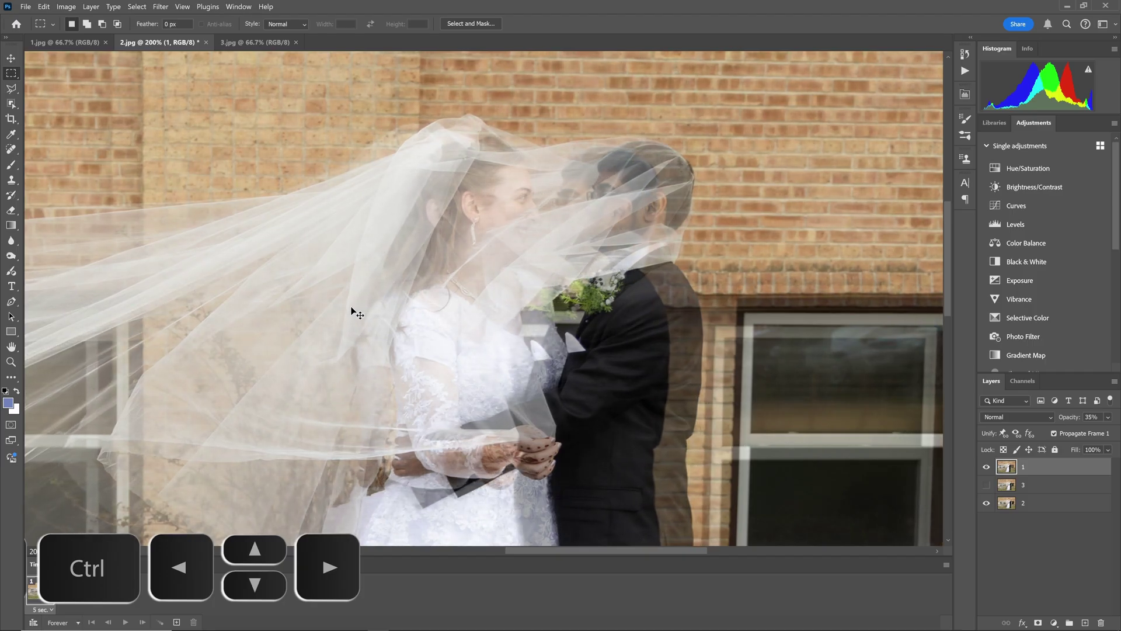
{"action": "key", "text": "ctrl+Right"}
{"action": "key", "text": "ctrl+Right"}
{"action": "key", "text": "ctrl+Right"}
{"action": "key", "text": "ctrl+Right"}
{"action": "key", "text": "ctrl+Right"}
{"action": "key", "text": "ctrl+Right"}
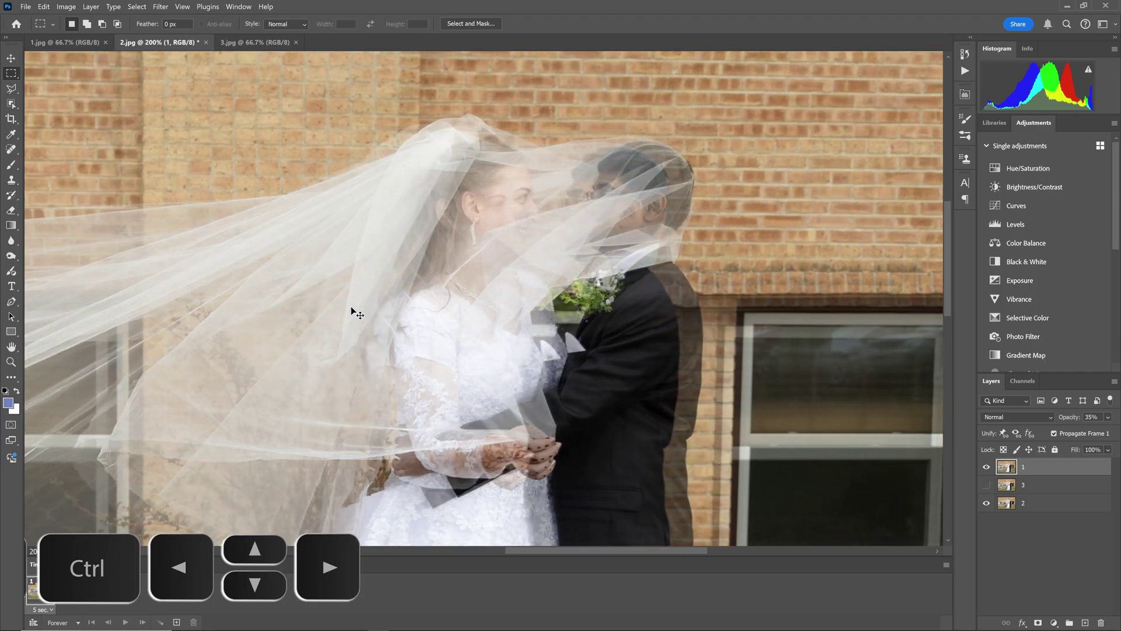
{"action": "key", "text": "ctrl+Right"}
{"action": "key", "text": "ctrl+Right"}
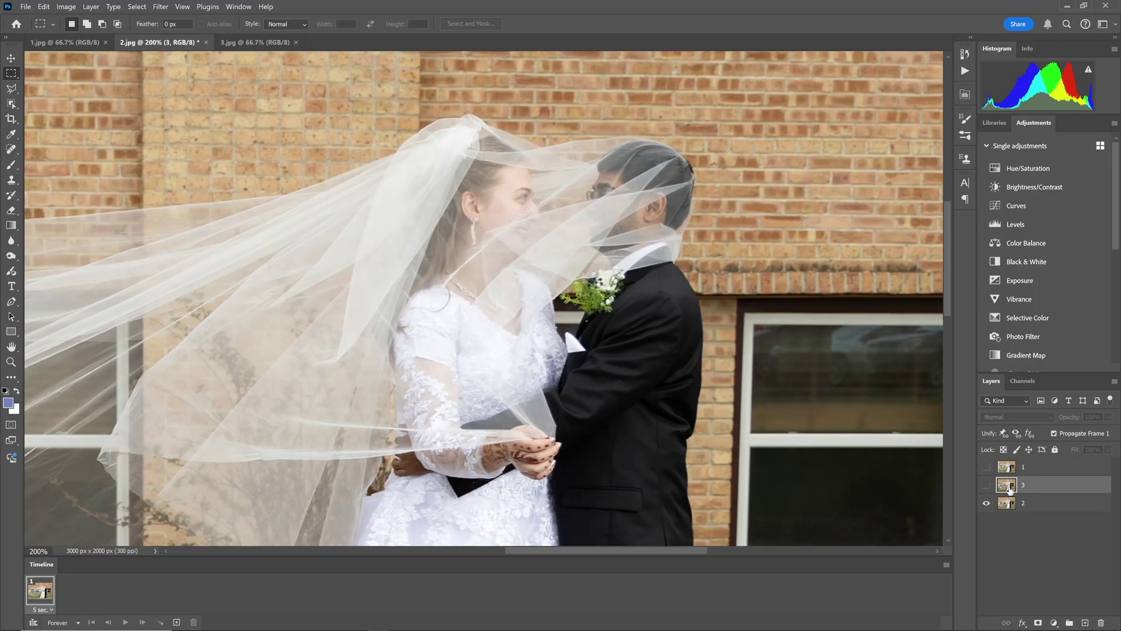
Step: Show layer 3 and raise its opacity to 100%
{"action": "left_click", "coordinate": [986, 487]}
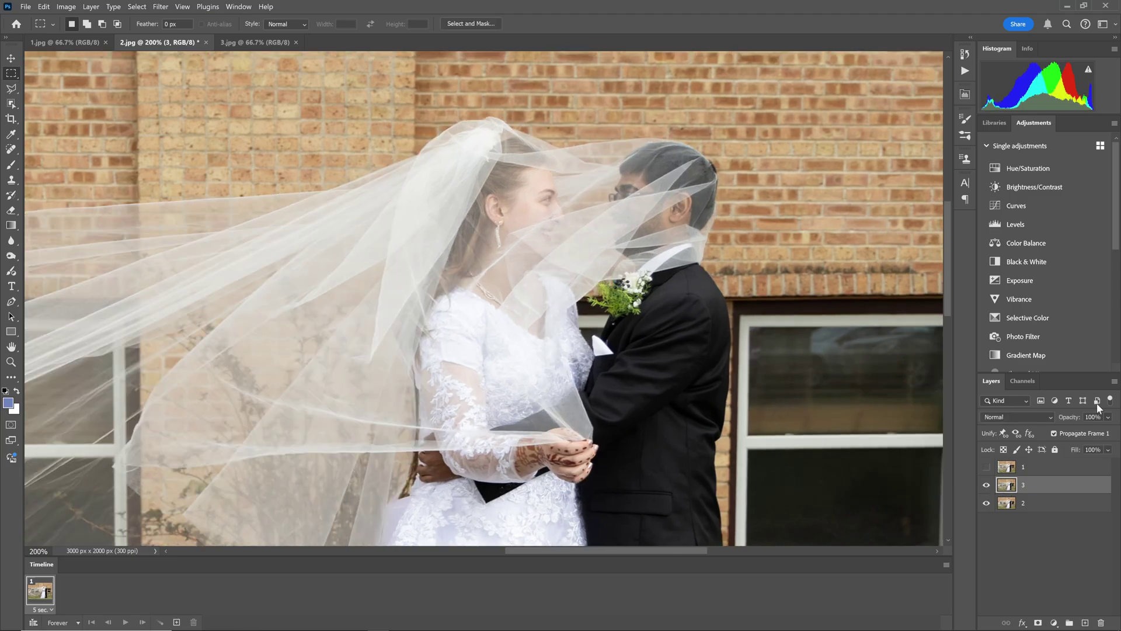
{"action": "left_click", "coordinate": [1106, 417]}
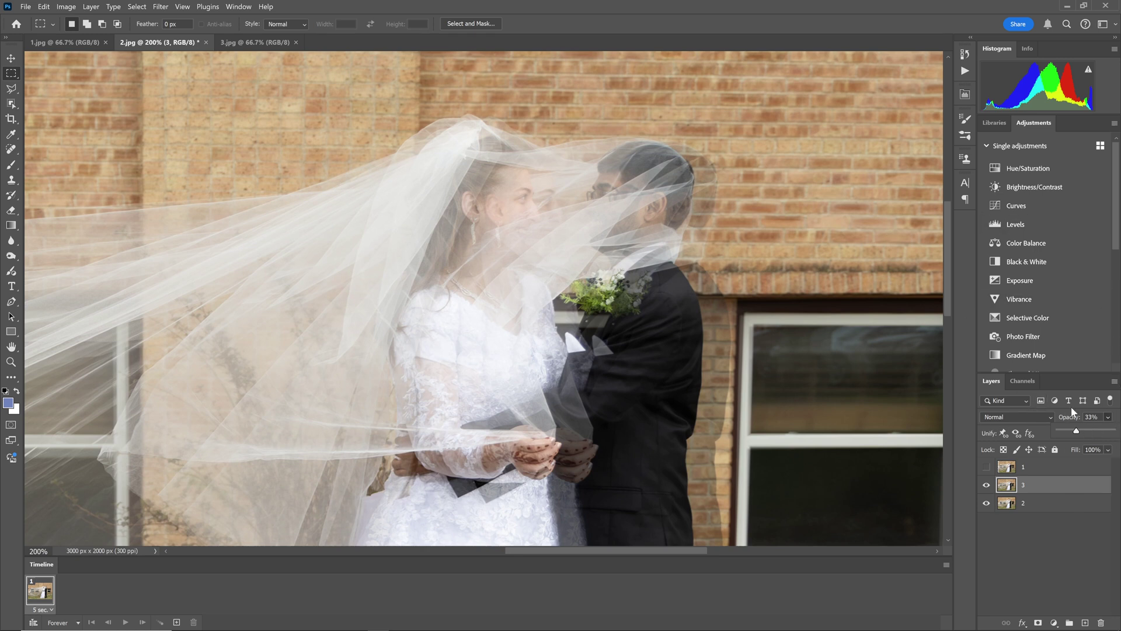
{"action": "left_click", "coordinate": [1008, 486]}
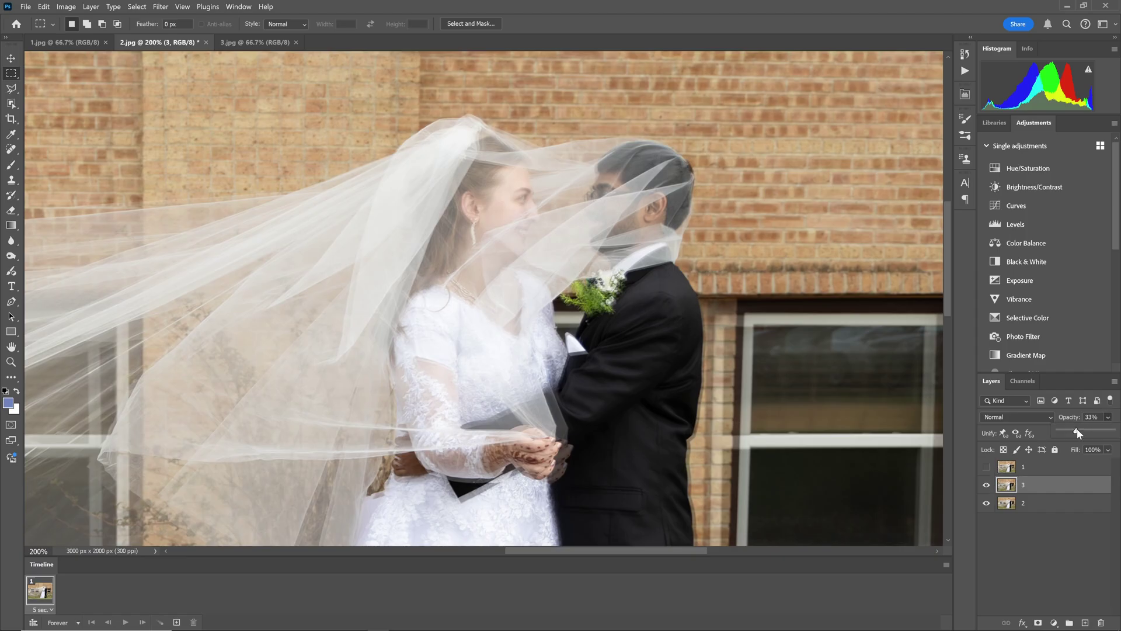
{"action": "left_click_drag", "start_coordinate": [1084, 435], "coordinate": [1113, 433]}
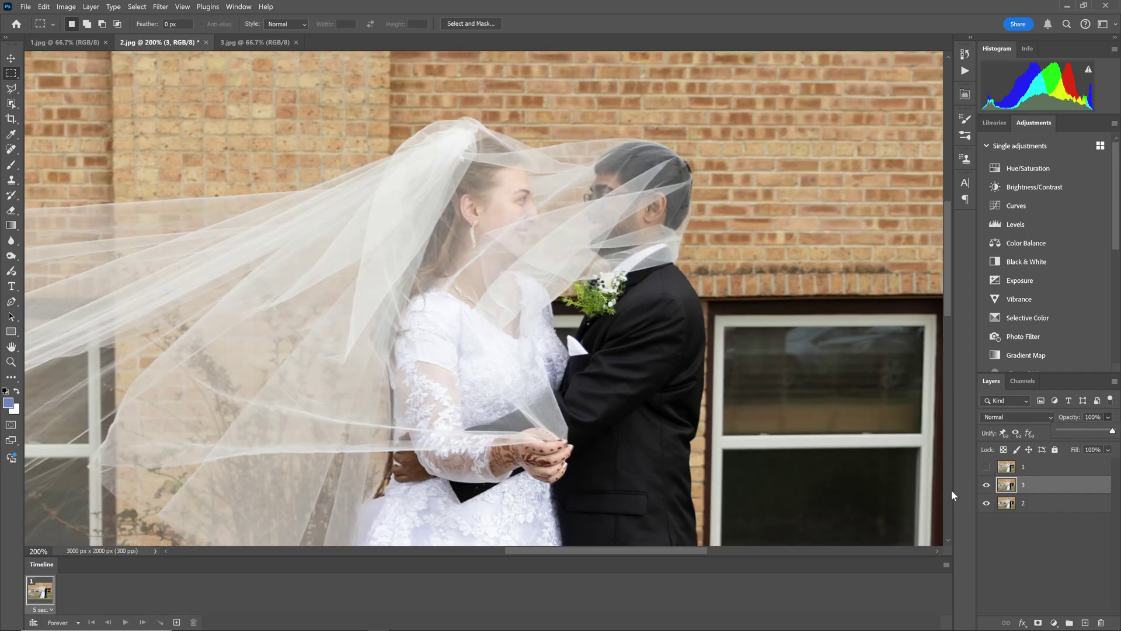
Step: Flip layers 3 and 1 on and off to compare them against layer 2
{"action": "left_click", "coordinate": [992, 485]}
{"action": "left_click", "coordinate": [992, 484]}
{"action": "left_click", "coordinate": [992, 485]}
{"action": "left_click", "coordinate": [991, 485]}
{"action": "left_click", "coordinate": [987, 467]}
{"action": "left_click", "coordinate": [987, 471]}
{"action": "left_click", "coordinate": [987, 469]}
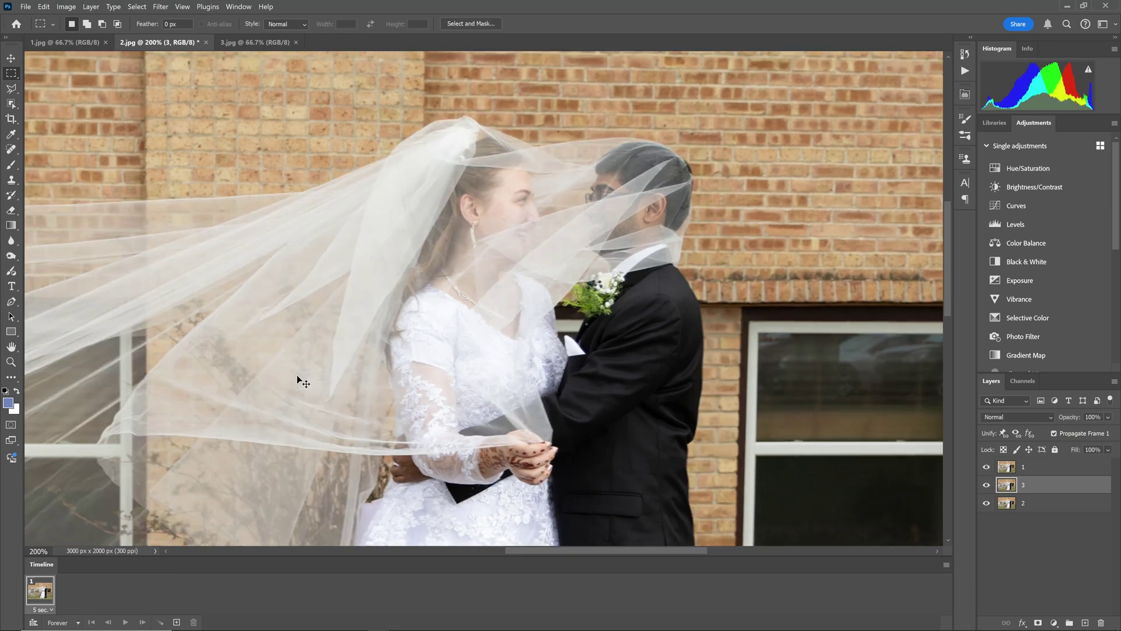
Step: Fit the photo on screen and flip layers 1 and 3 on and off, ending with all visible
{"action": "key", "text": "ctrl+0"}
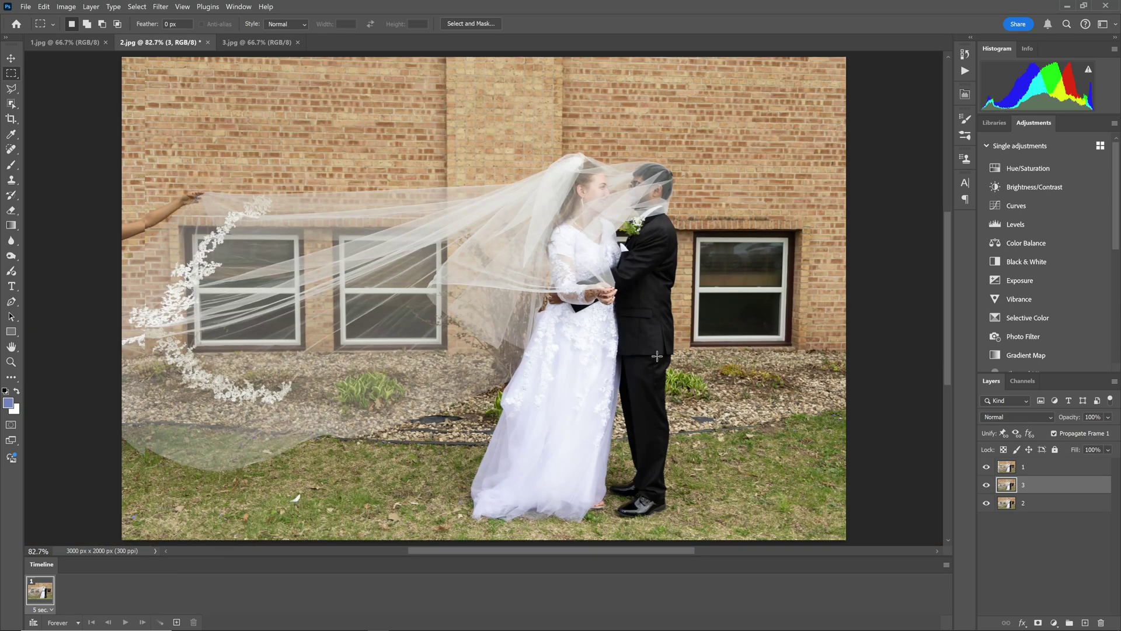
{"action": "left_click", "coordinate": [987, 468]}
{"action": "left_click", "coordinate": [987, 469]}
{"action": "left_click", "coordinate": [987, 469]}
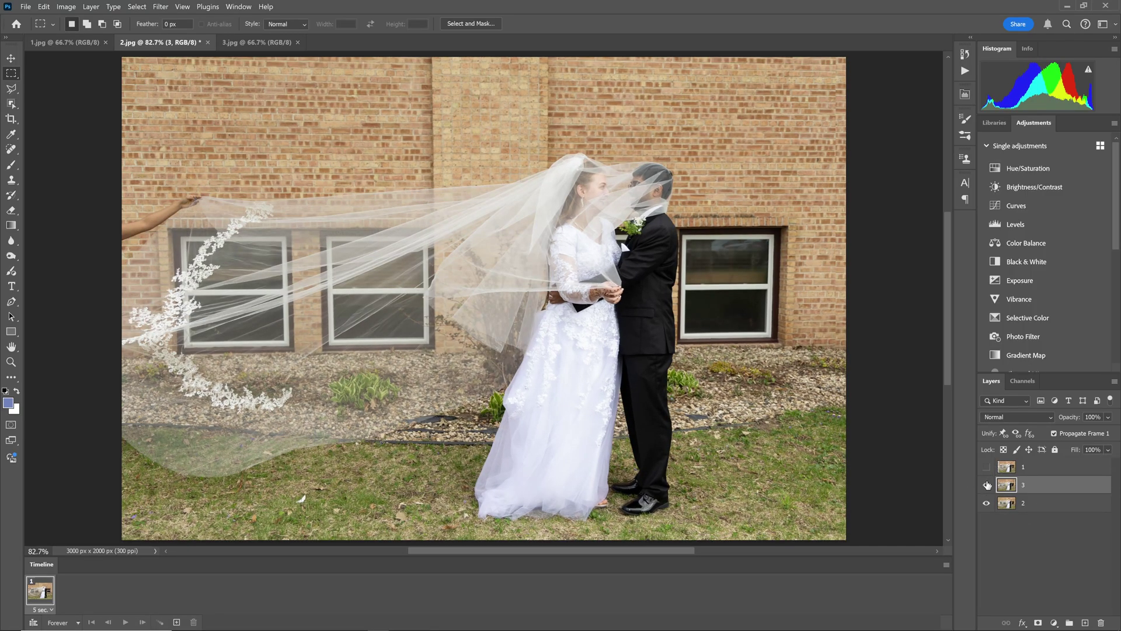
{"action": "left_click", "coordinate": [988, 486]}
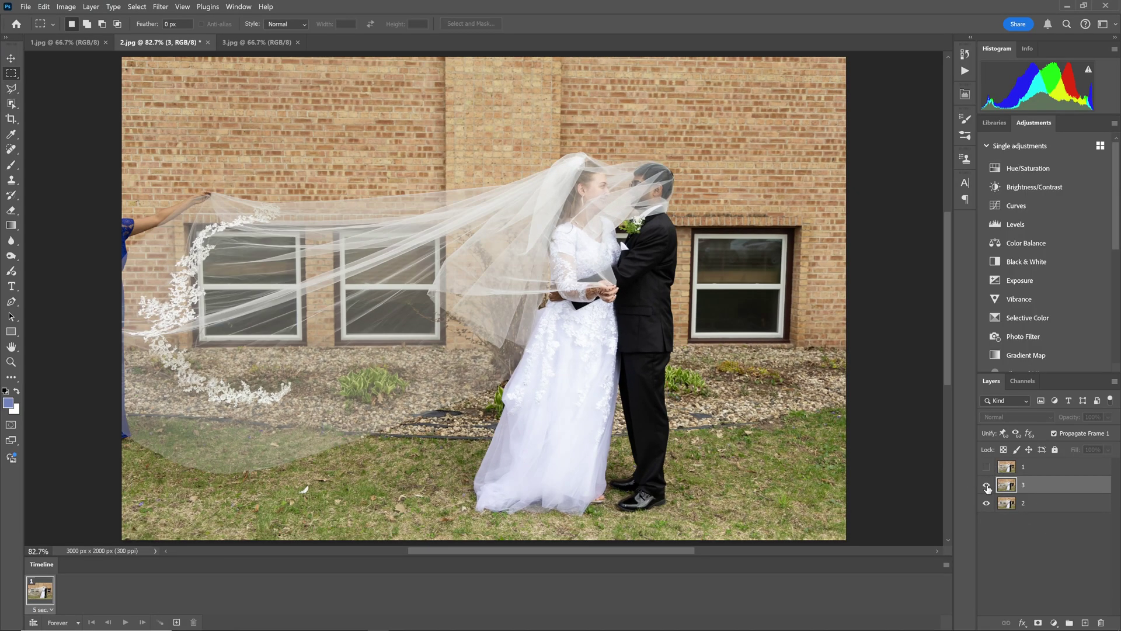
{"action": "left_click", "coordinate": [987, 486]}
{"action": "left_click", "coordinate": [987, 486]}
{"action": "left_click", "coordinate": [987, 486]}
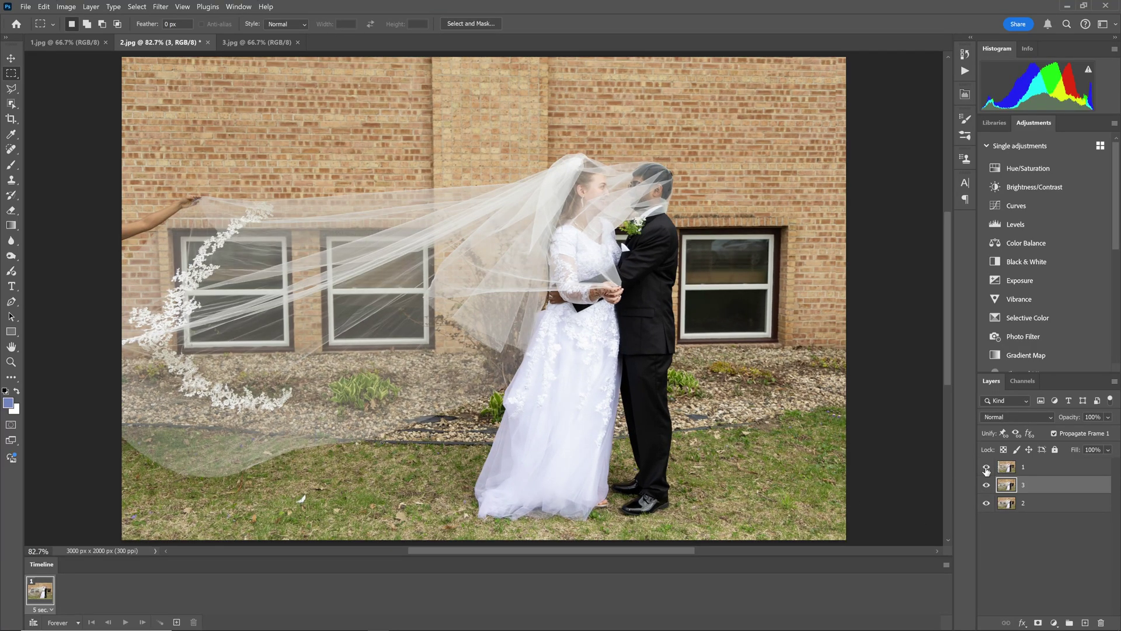
{"action": "left_click", "coordinate": [988, 467]}
{"action": "left_click", "coordinate": [987, 485]}
{"action": "left_click", "coordinate": [987, 485]}
{"action": "left_click", "coordinate": [986, 485]}
{"action": "left_click", "coordinate": [986, 485]}
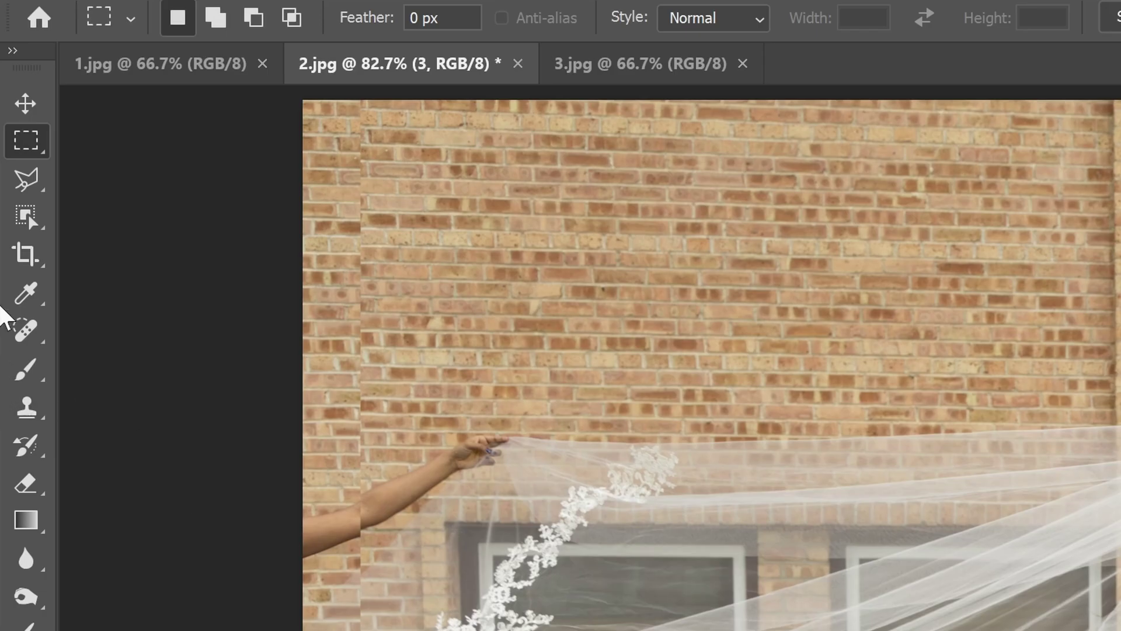
Step: Crop the left and right edges inward to a 2638 × 1911 px canvas
{"action": "left_click", "coordinate": [26, 259]}
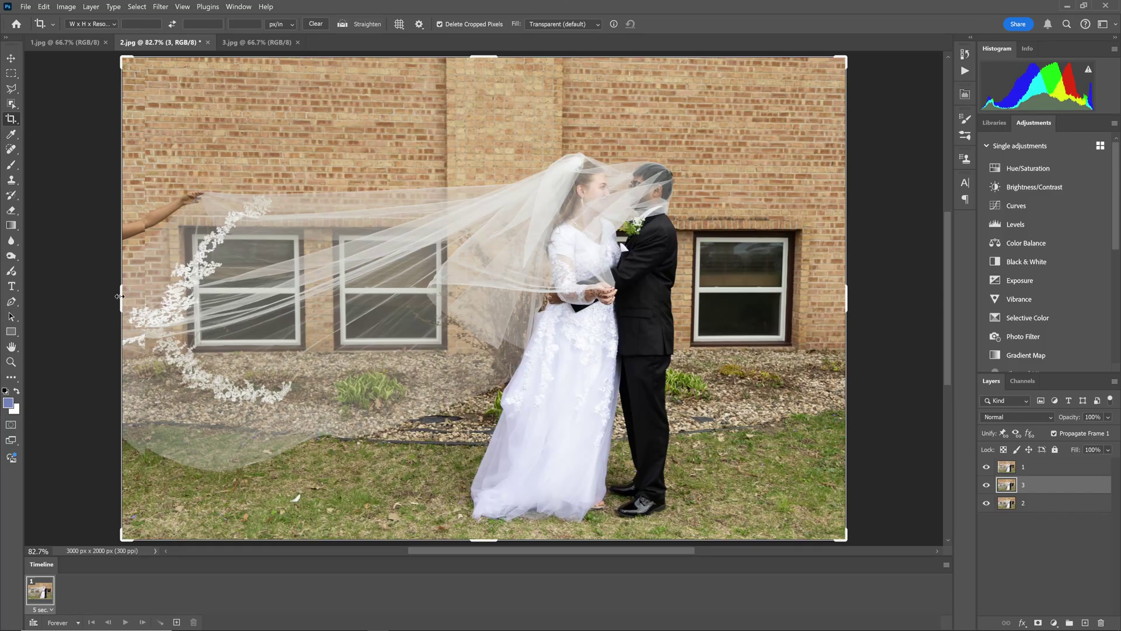
{"action": "left_click_drag", "start_coordinate": [119, 296], "coordinate": [164, 291]}
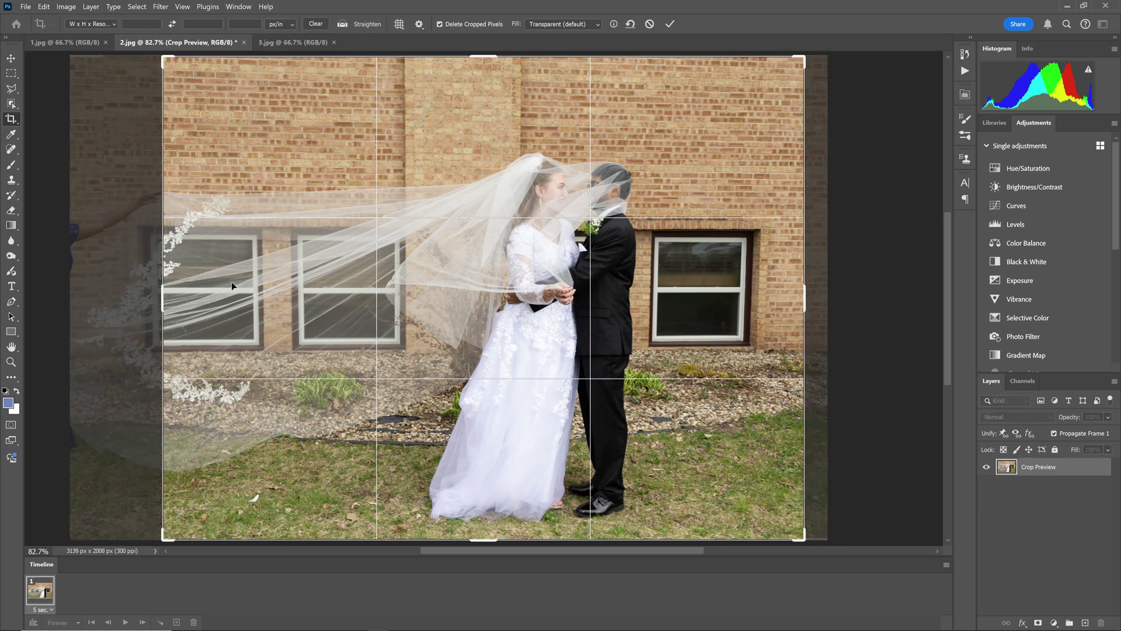
{"action": "left_click_drag", "start_coordinate": [804, 300], "coordinate": [802, 301]}
{"action": "left_click_drag", "start_coordinate": [475, 54], "coordinate": [475, 66]}
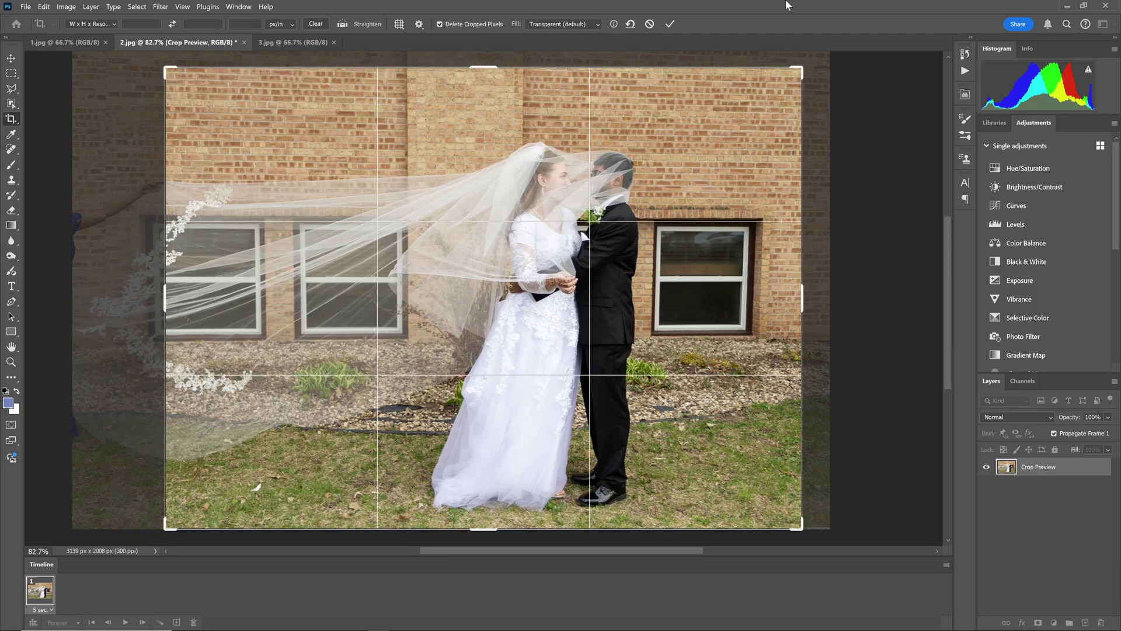
{"action": "left_click", "coordinate": [669, 24]}
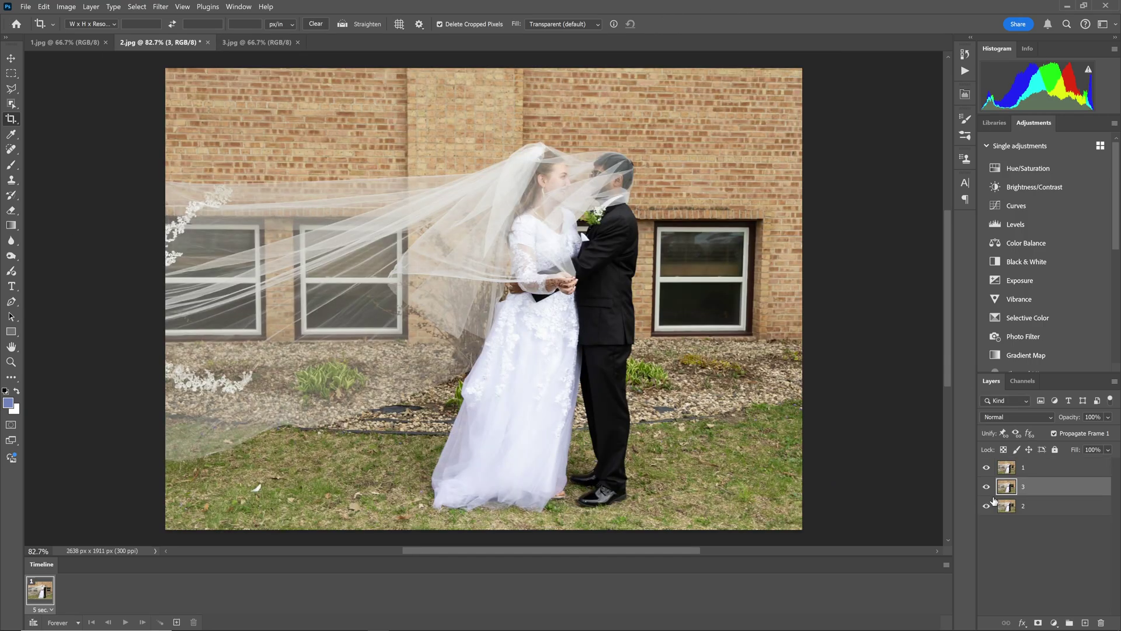
Step: Compare the cropped layers, finishing with only layer 2 visible
{"action": "left_click", "coordinate": [986, 489]}
{"action": "left_click", "coordinate": [987, 469]}
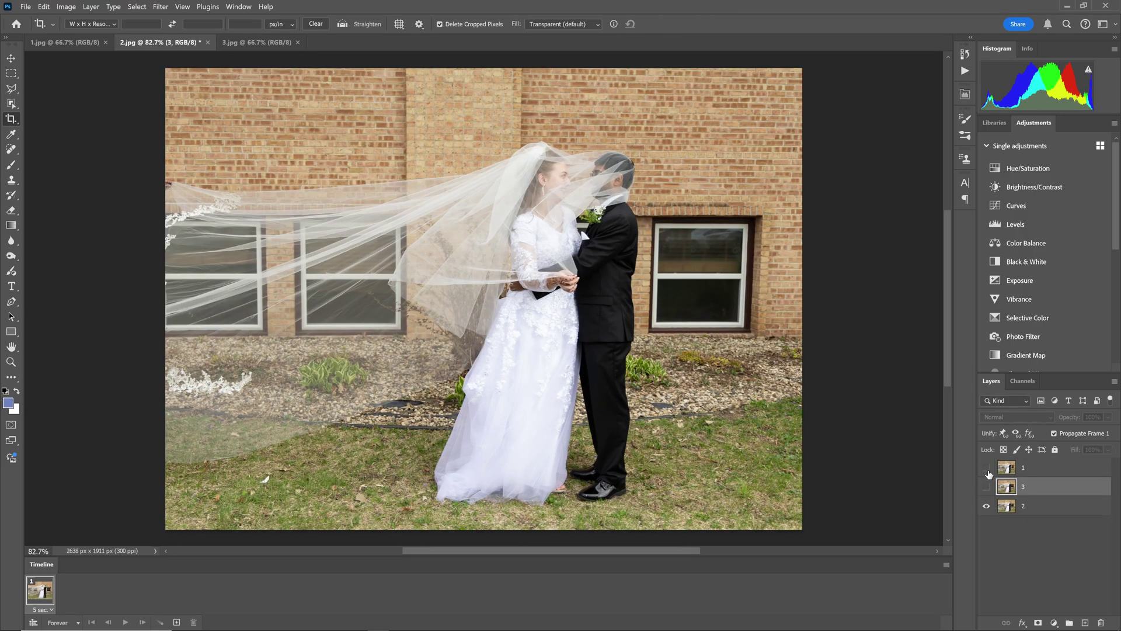
{"action": "left_click", "coordinate": [986, 487]}
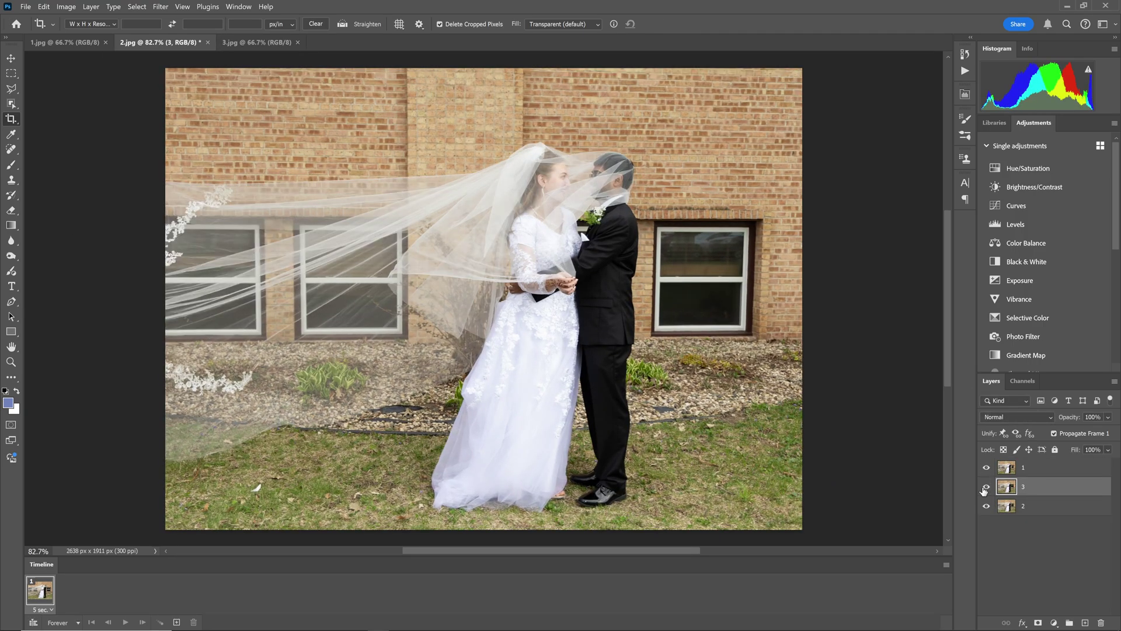
{"action": "left_click", "coordinate": [986, 489]}
{"action": "left_click", "coordinate": [987, 467]}
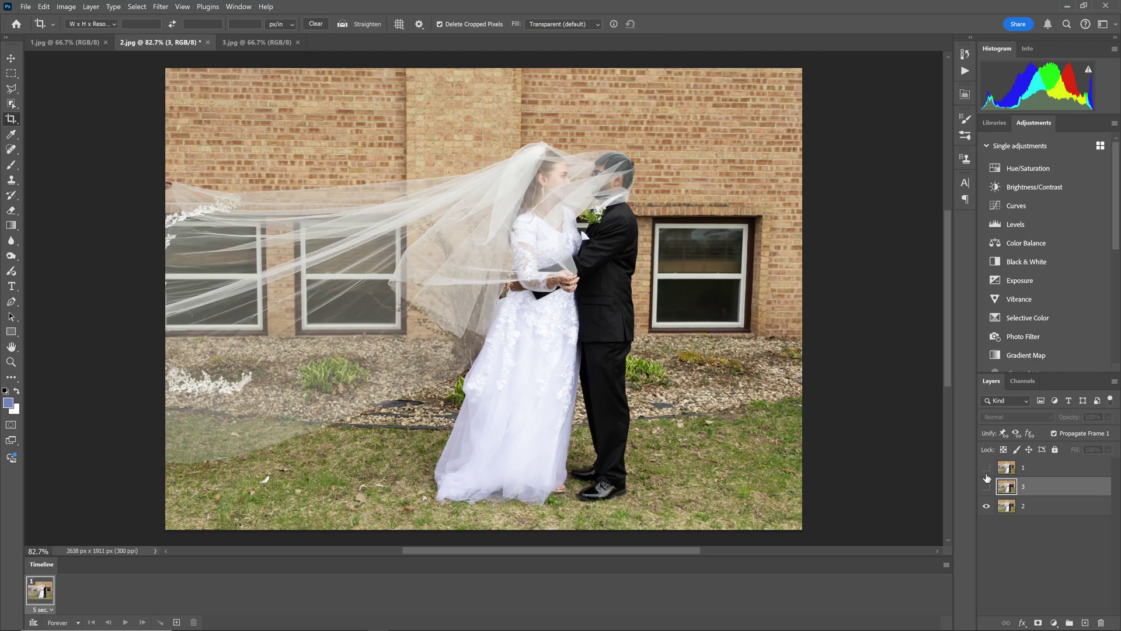
{"action": "left_click", "coordinate": [987, 487]}
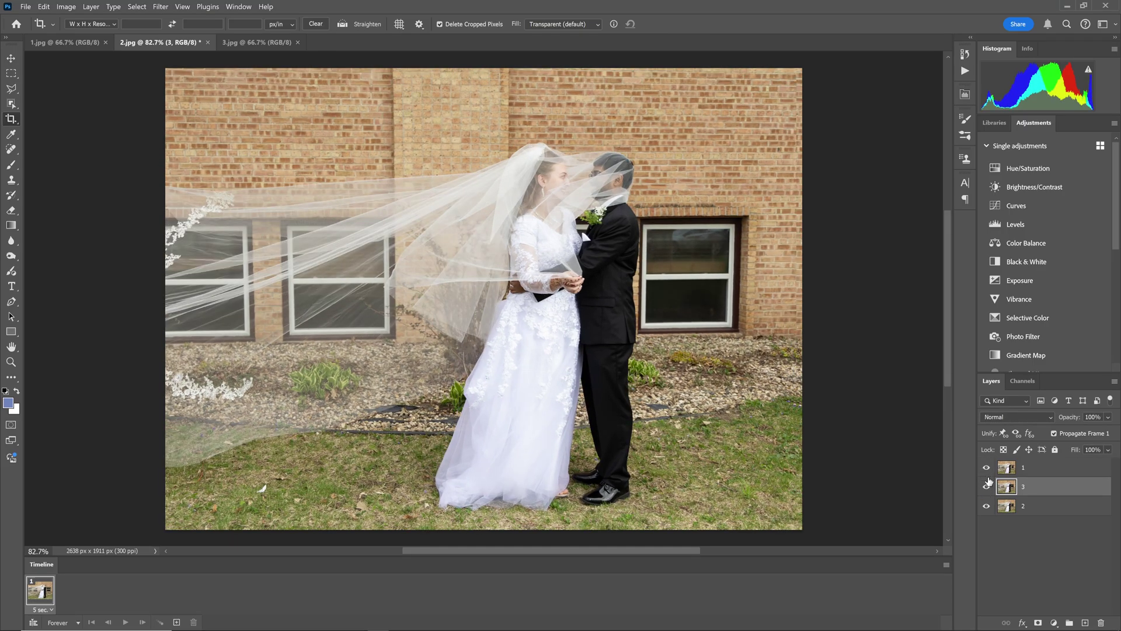
{"action": "left_click", "coordinate": [986, 467]}
{"action": "left_click", "coordinate": [986, 487]}
{"action": "left_click", "coordinate": [986, 467]}
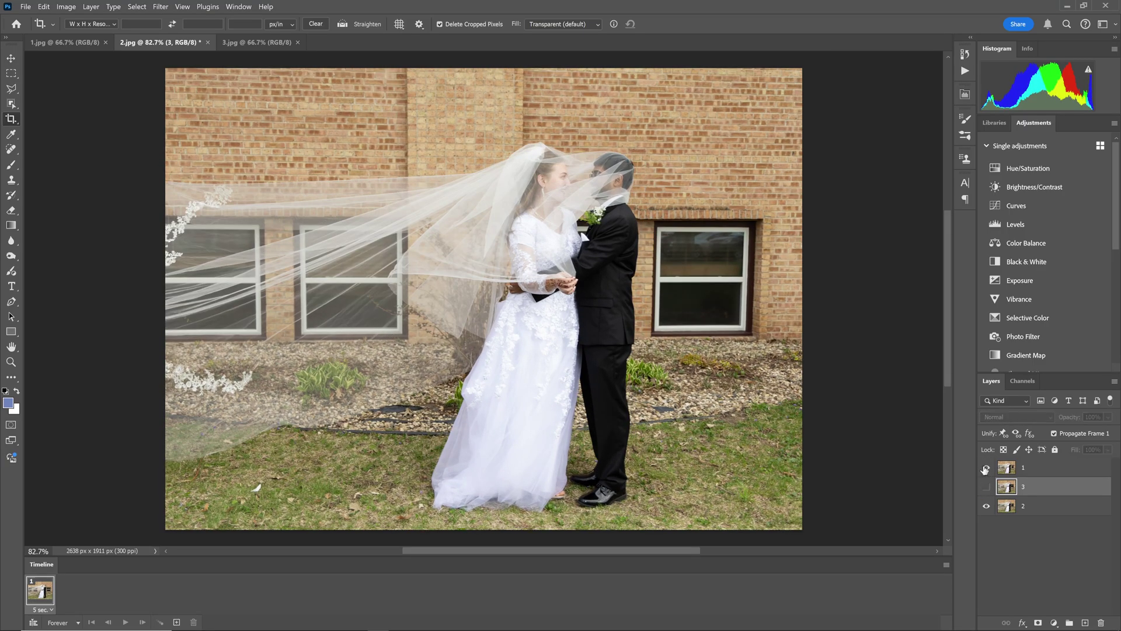
Step: With layer 2 selected, add a second animation frame and select it
{"action": "left_click", "coordinate": [1013, 503]}
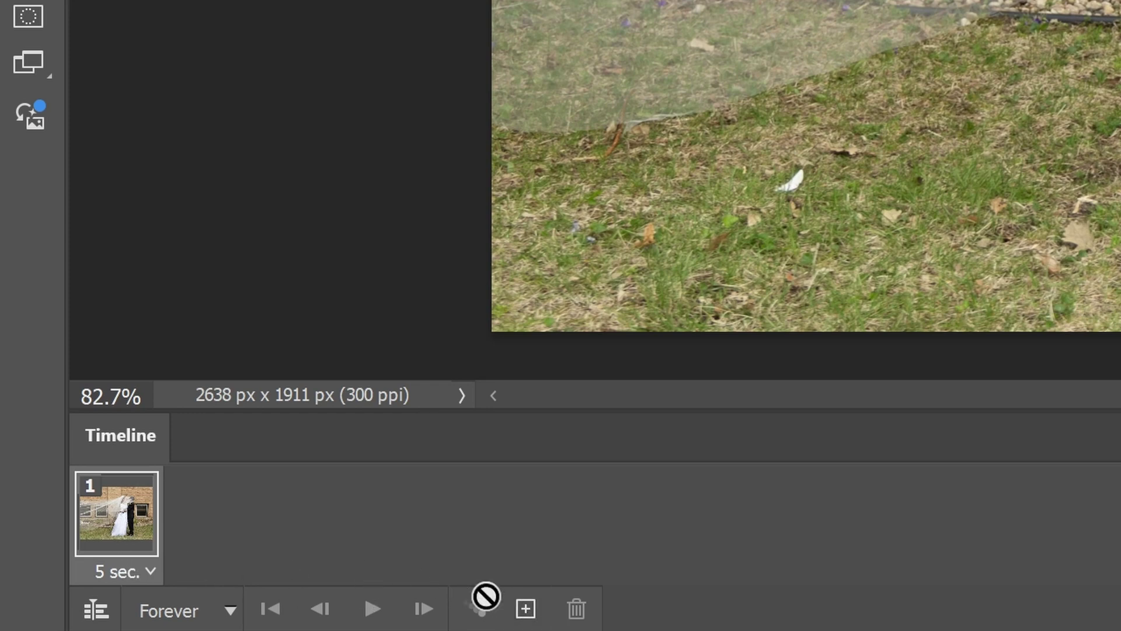
{"action": "left_click", "coordinate": [526, 609]}
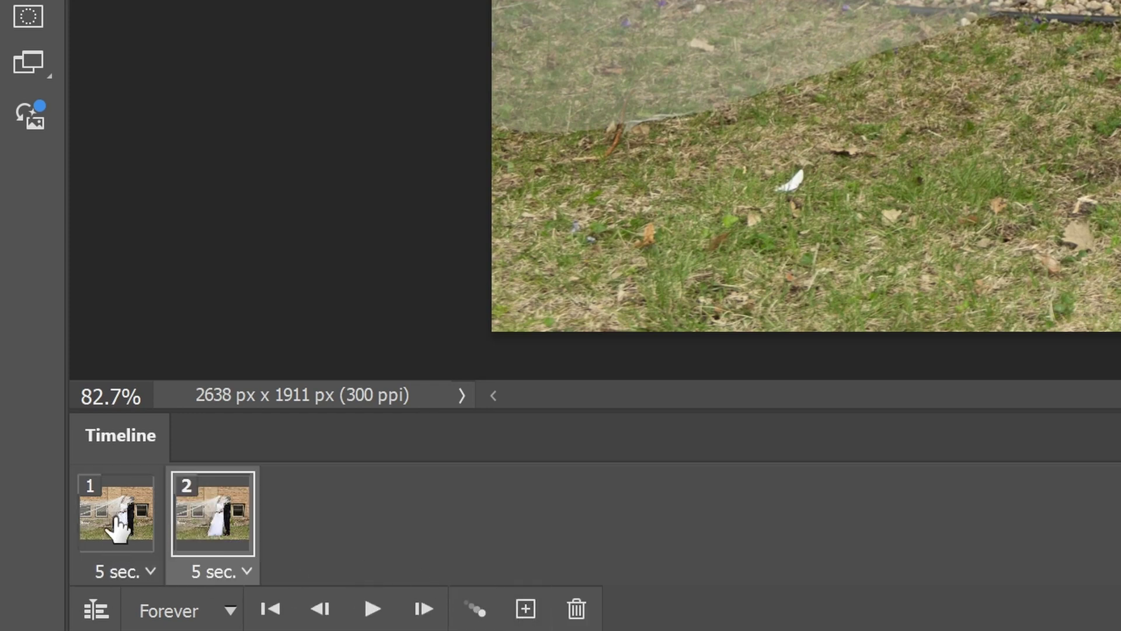
{"action": "left_click", "coordinate": [114, 517]}
{"action": "left_click", "coordinate": [242, 538]}
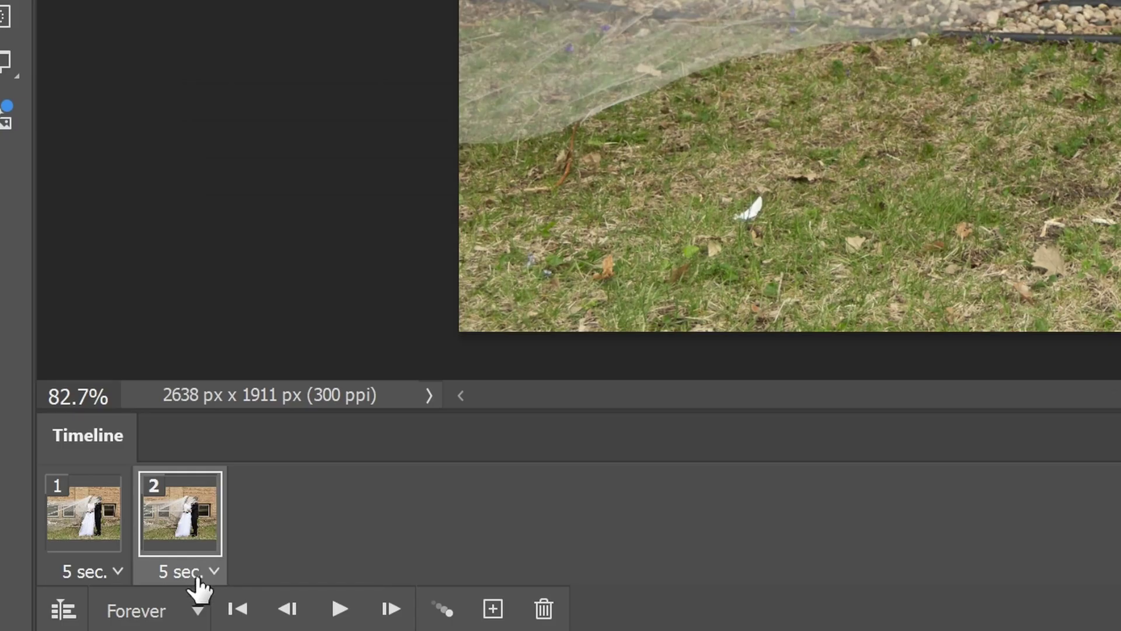
Step: Set the delay of frames 1 and 2 to 0.2 seconds each
{"action": "left_click", "coordinate": [76, 609]}
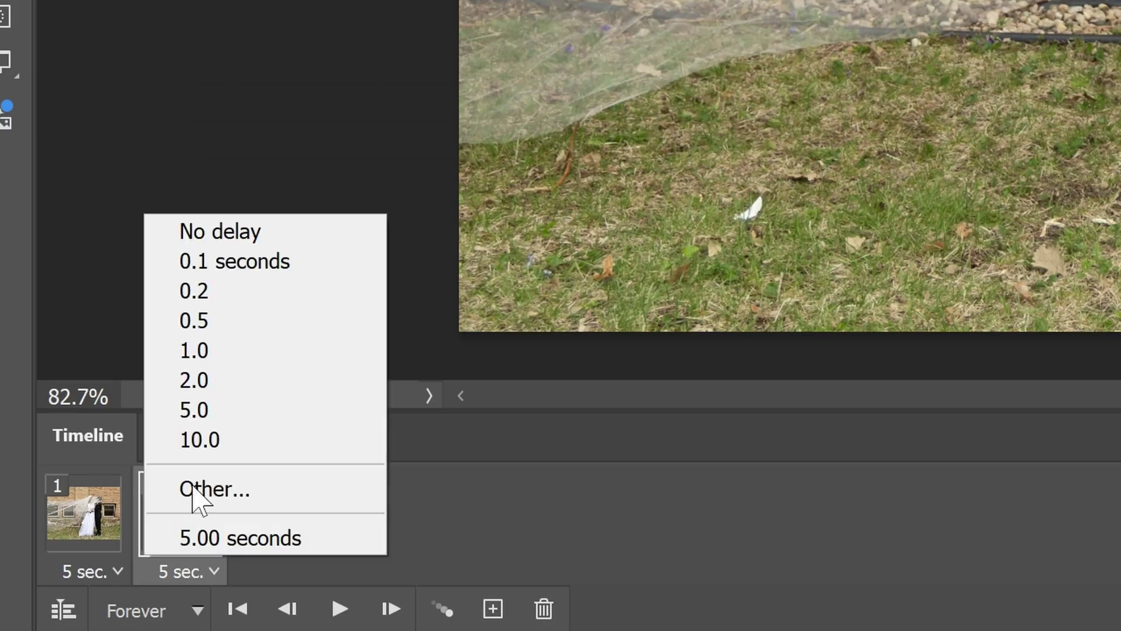
{"action": "left_click", "coordinate": [215, 292]}
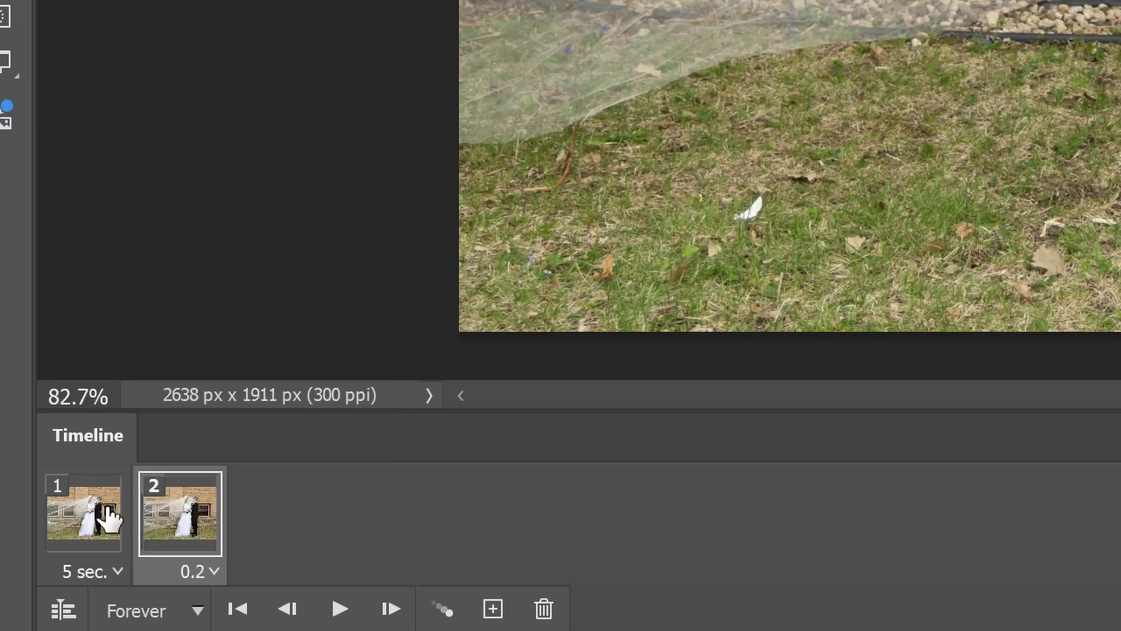
{"action": "left_click", "coordinate": [117, 572]}
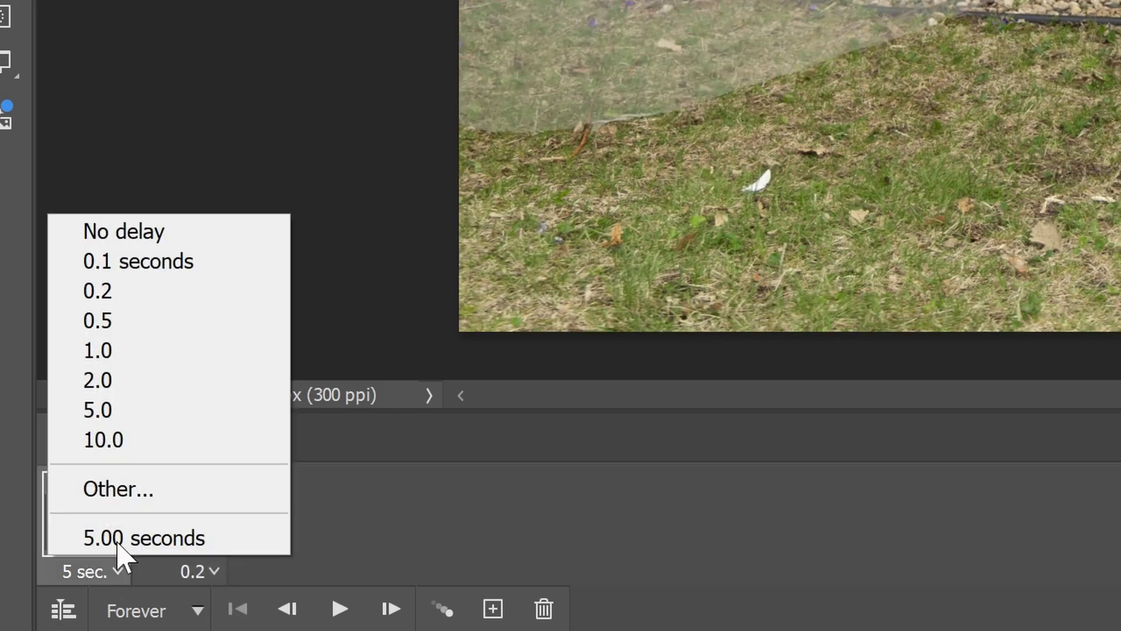
{"action": "left_click", "coordinate": [126, 300]}
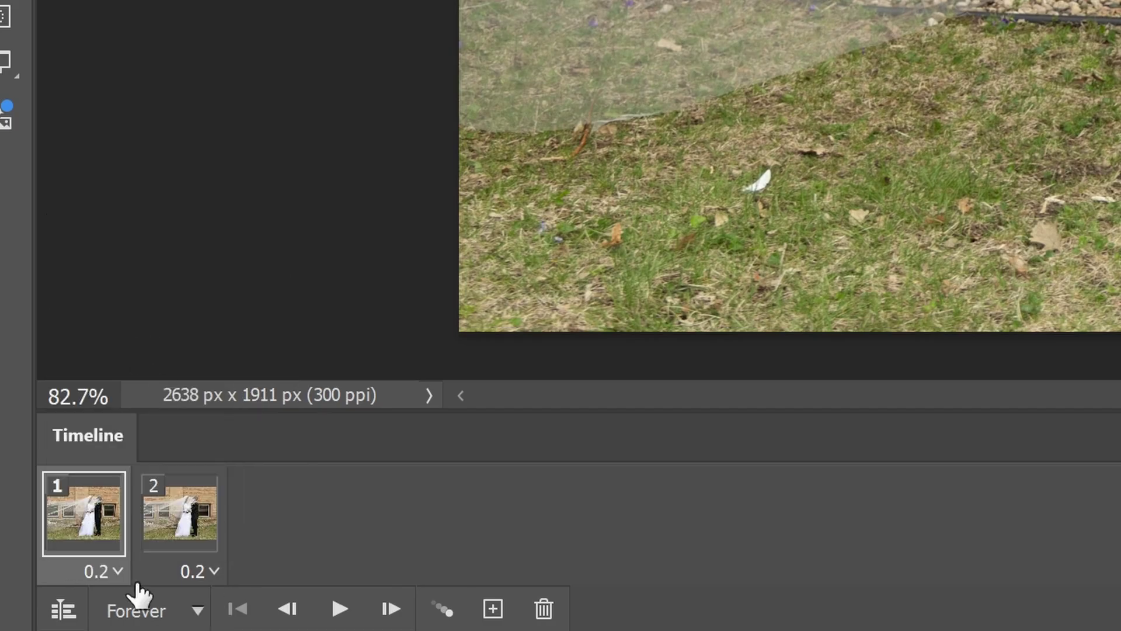
{"action": "left_click", "coordinate": [192, 523]}
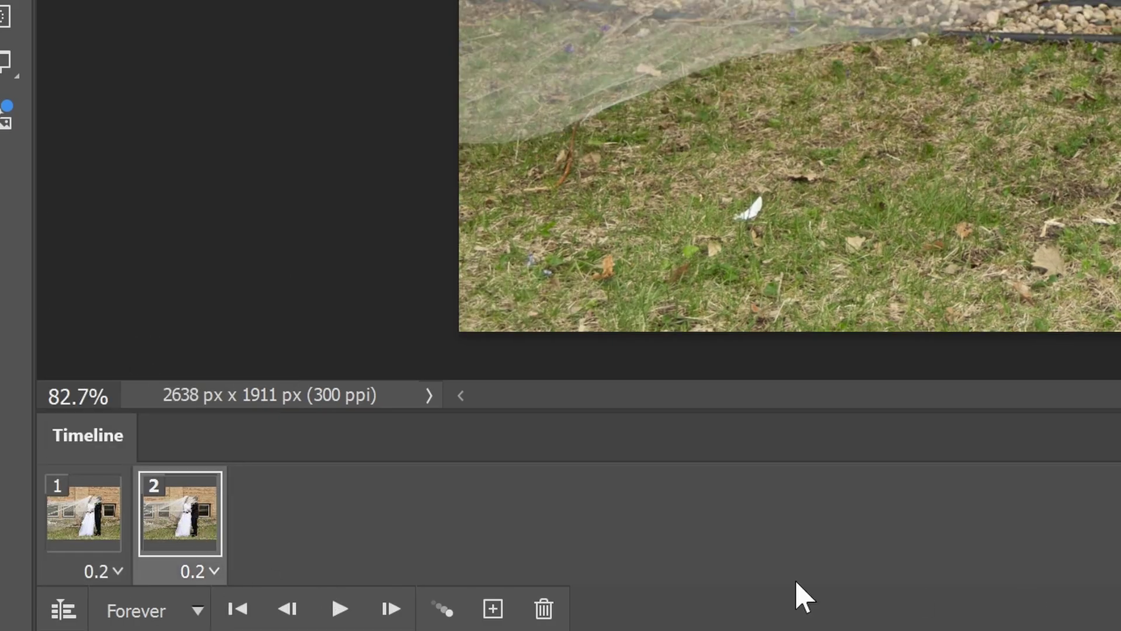
Step: Add frame 3 showing only layer 2, then frame 4 showing layers 1, 2 and 3
{"action": "left_click", "coordinate": [494, 609]}
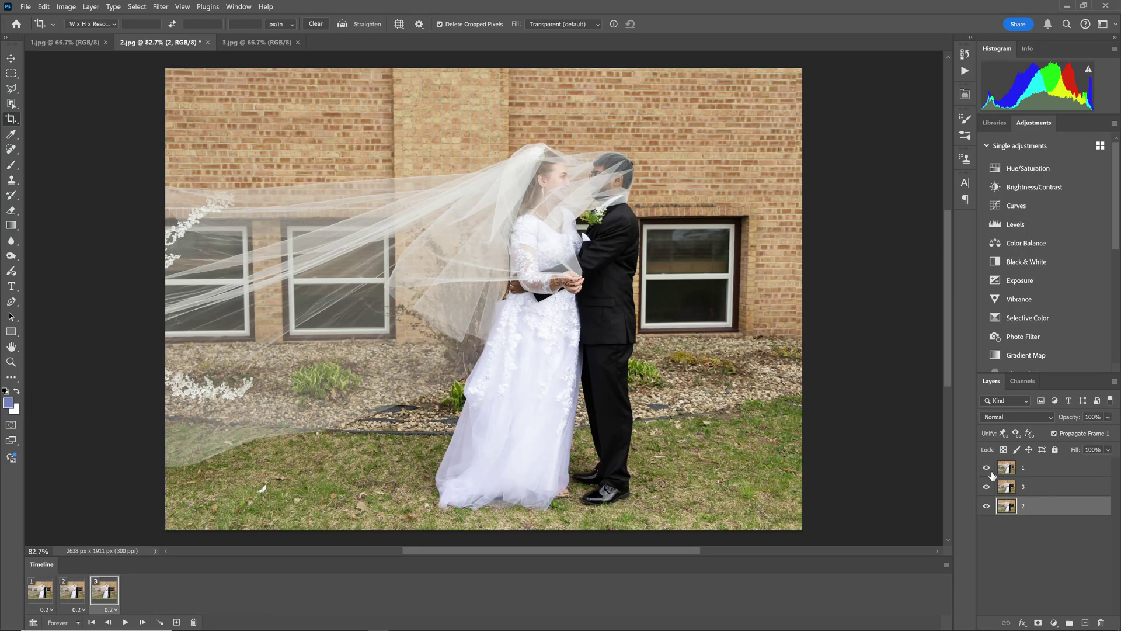
{"action": "left_click", "coordinate": [987, 467]}
{"action": "left_click", "coordinate": [987, 486]}
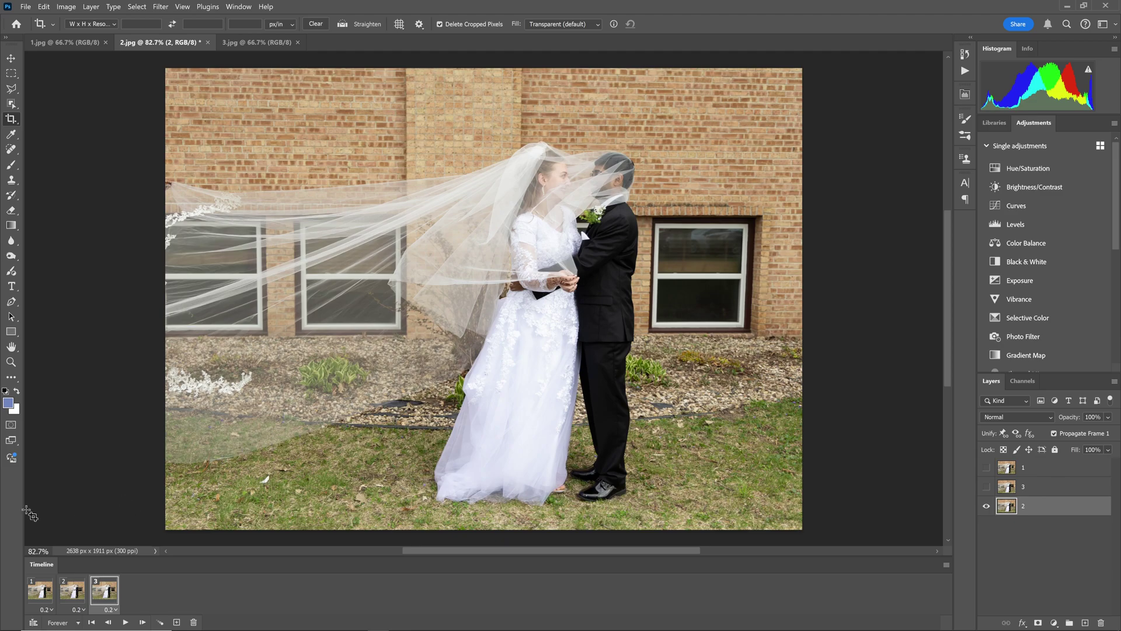
{"action": "left_click", "coordinate": [177, 623]}
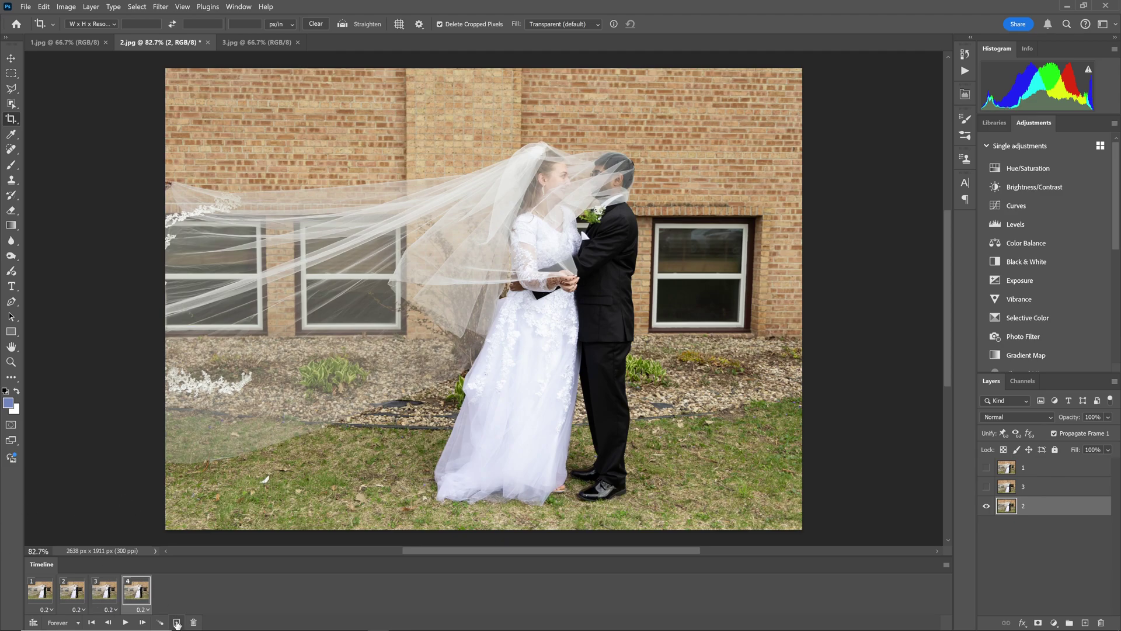
{"action": "left_click", "coordinate": [987, 487]}
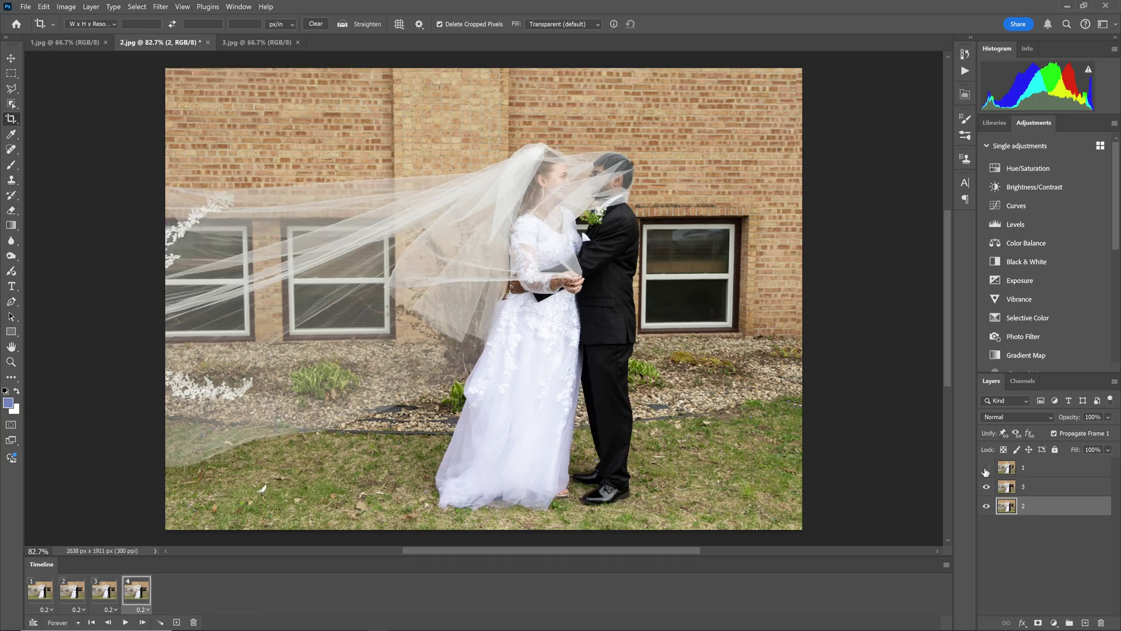
{"action": "left_click", "coordinate": [986, 468]}
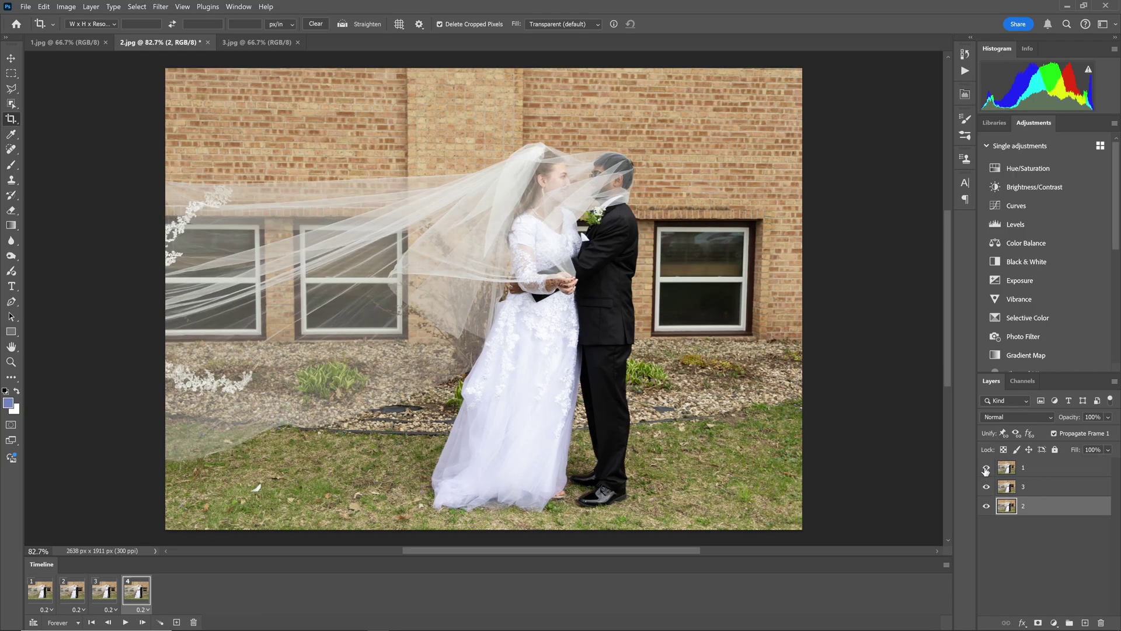
Step: Step through frames 1 to 4 to check each frame's image
{"action": "left_click", "coordinate": [37, 594]}
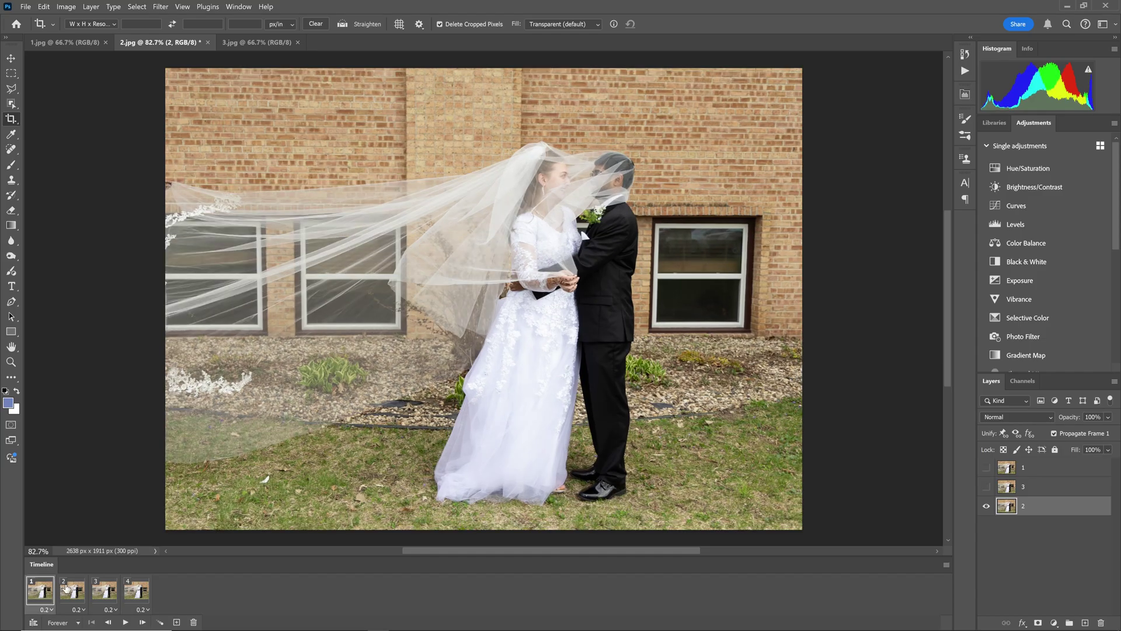
{"action": "left_click", "coordinate": [72, 591]}
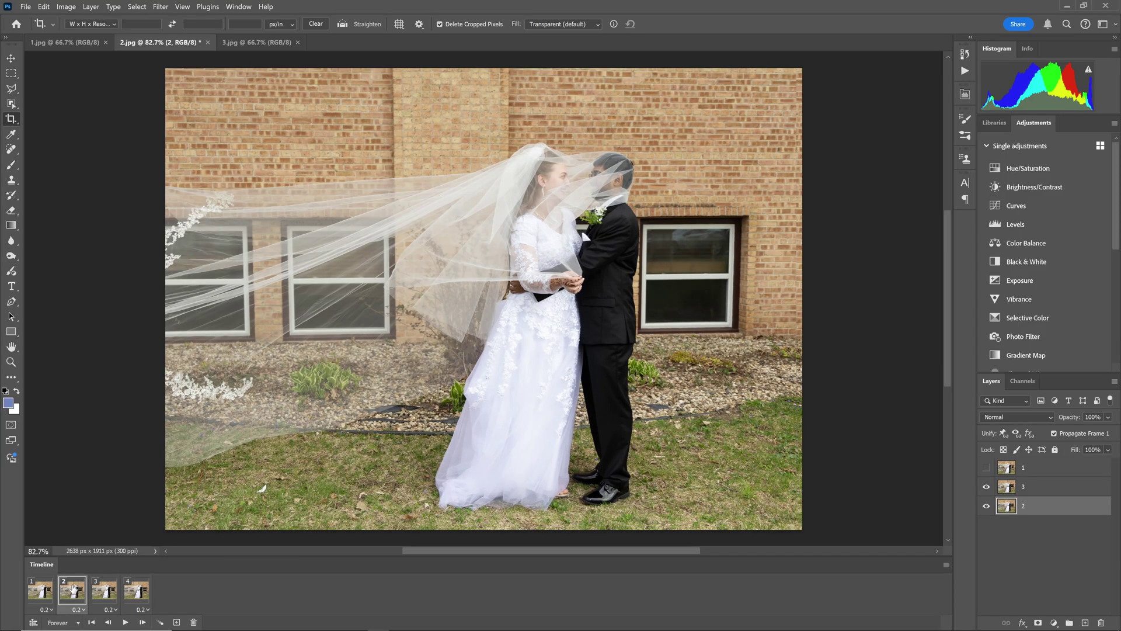
{"action": "left_click", "coordinate": [108, 591]}
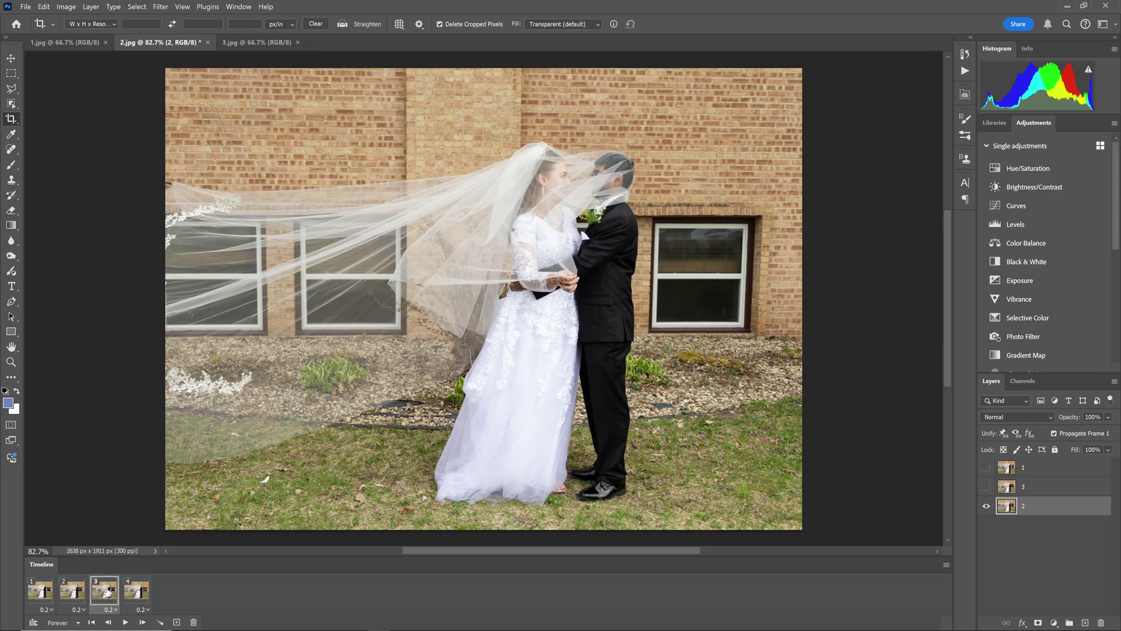
{"action": "left_click", "coordinate": [136, 591]}
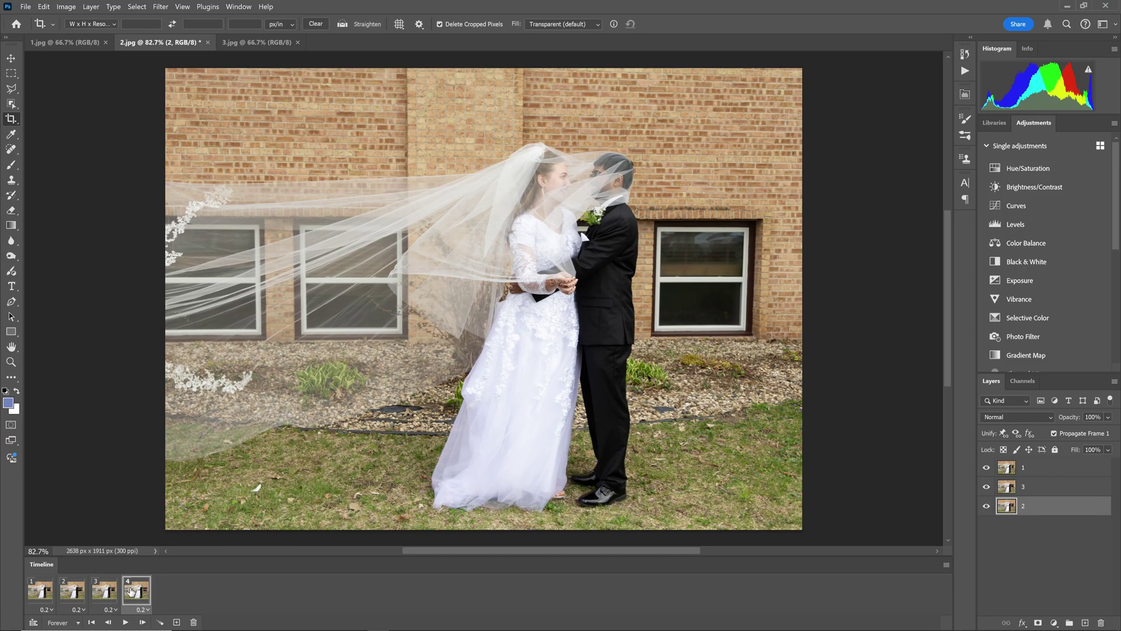
{"action": "left_click", "coordinate": [38, 596]}
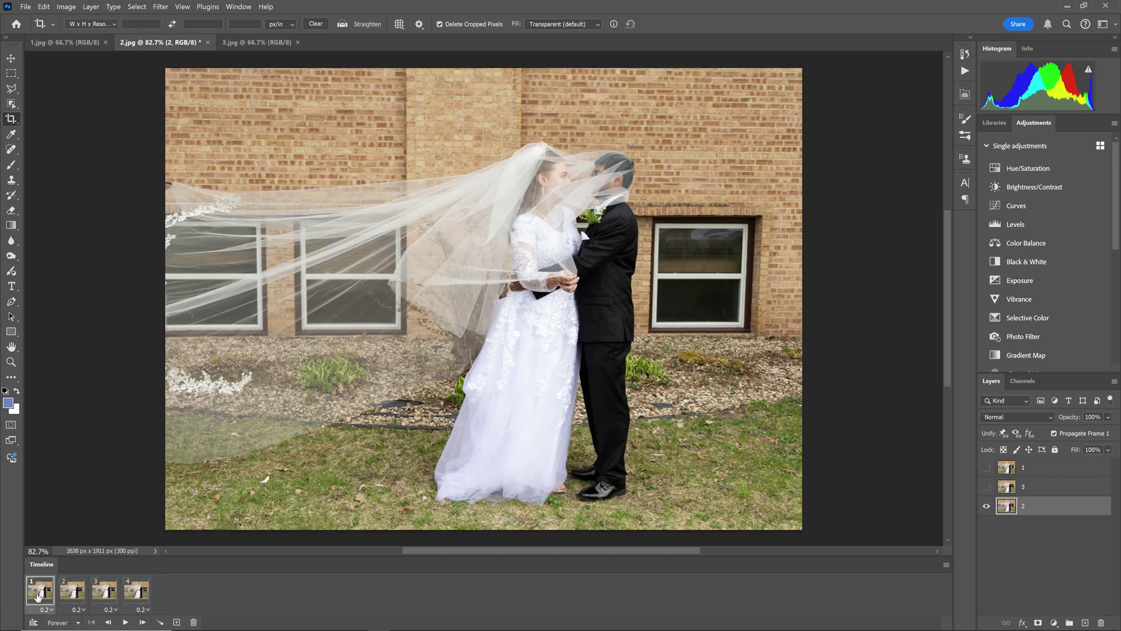
{"action": "left_click", "coordinate": [71, 591]}
{"action": "left_click", "coordinate": [104, 591]}
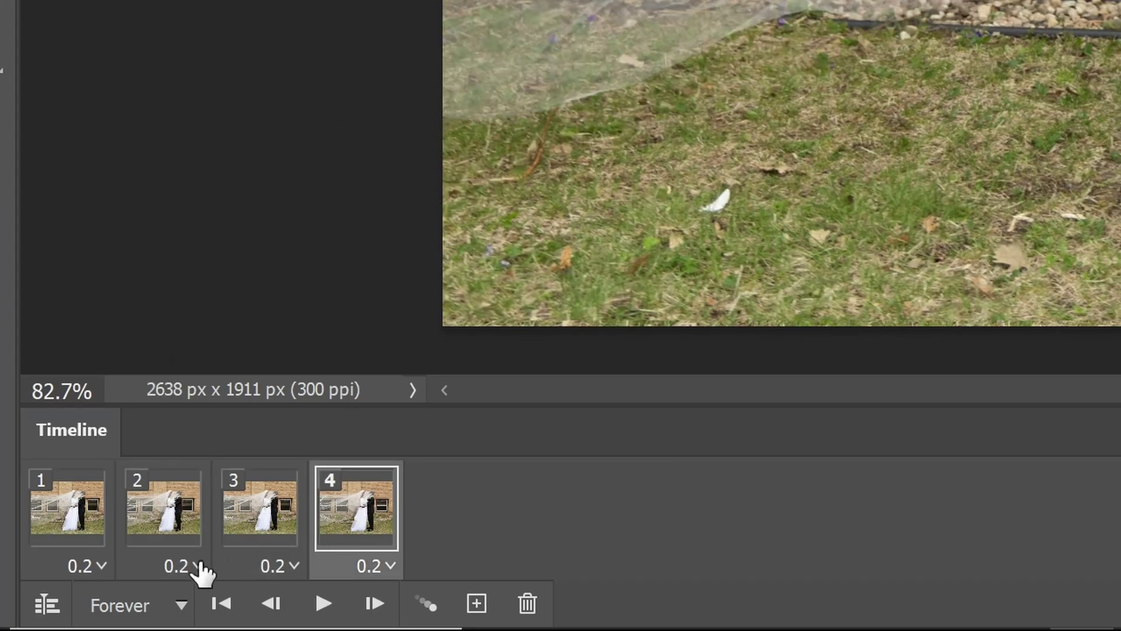
{"action": "left_click", "coordinate": [180, 606]}
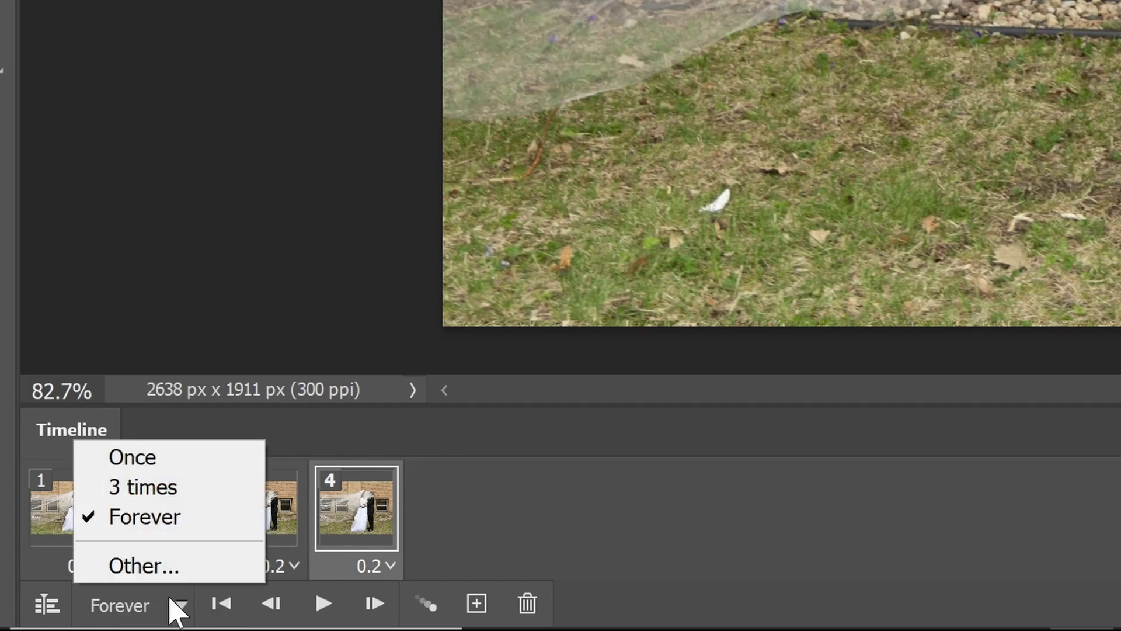
{"action": "left_click", "coordinate": [181, 607]}
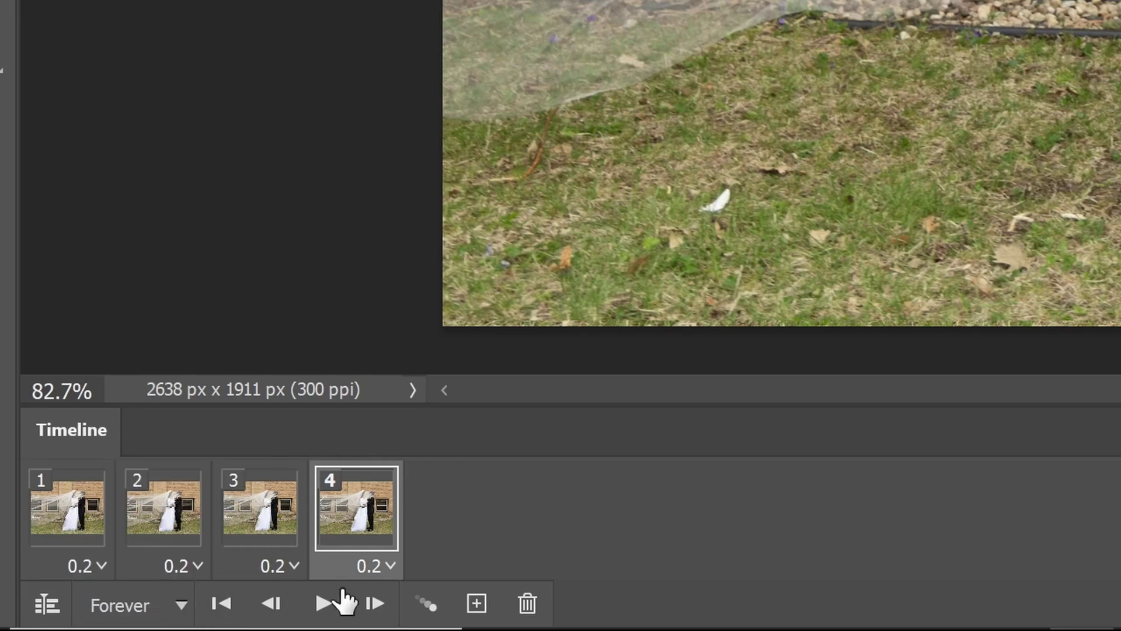
{"action": "left_click", "coordinate": [334, 608]}
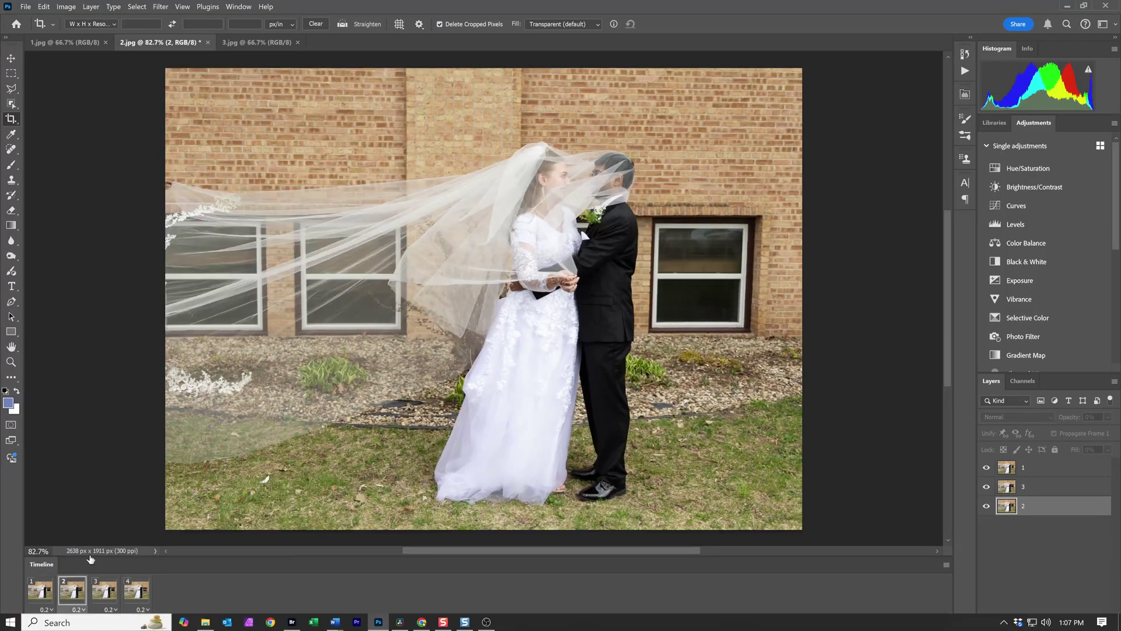
Step: Stop the preview, cancel a GIF Save a Copy, and bring up the File > Export options
{"action": "left_click", "coordinate": [126, 622]}
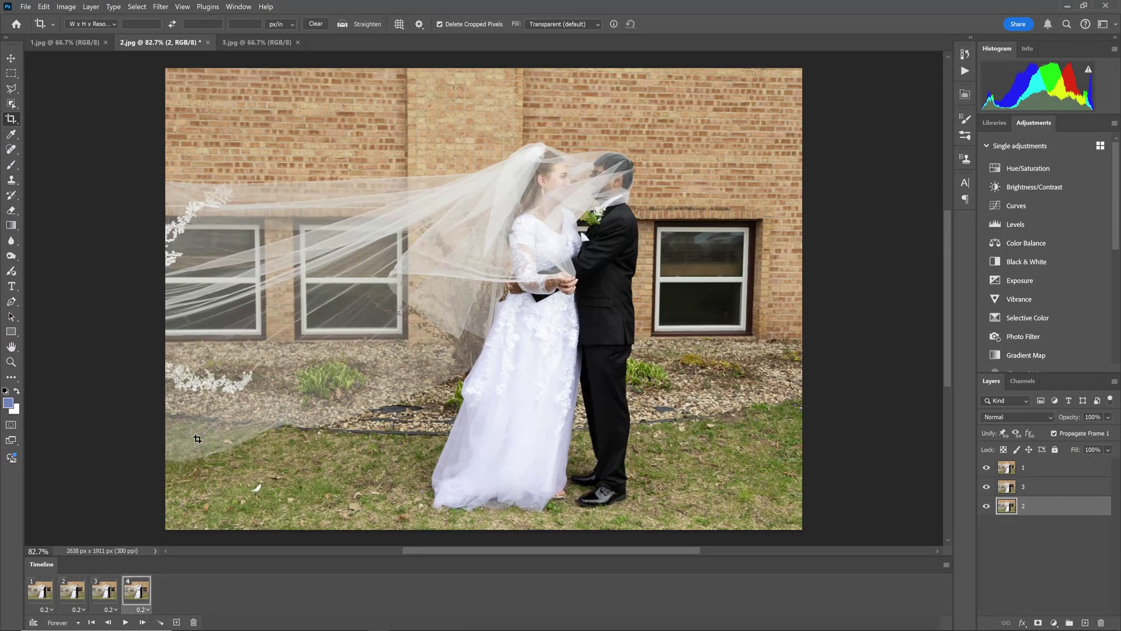
{"action": "left_click", "coordinate": [25, 7]}
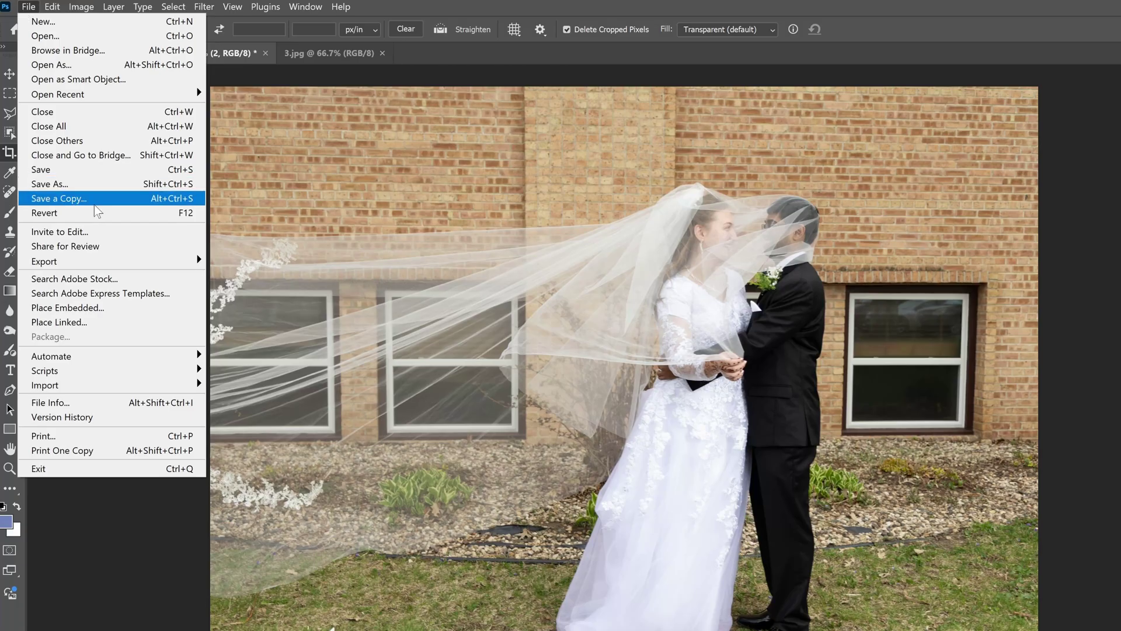
{"action": "left_click", "coordinate": [95, 204]}
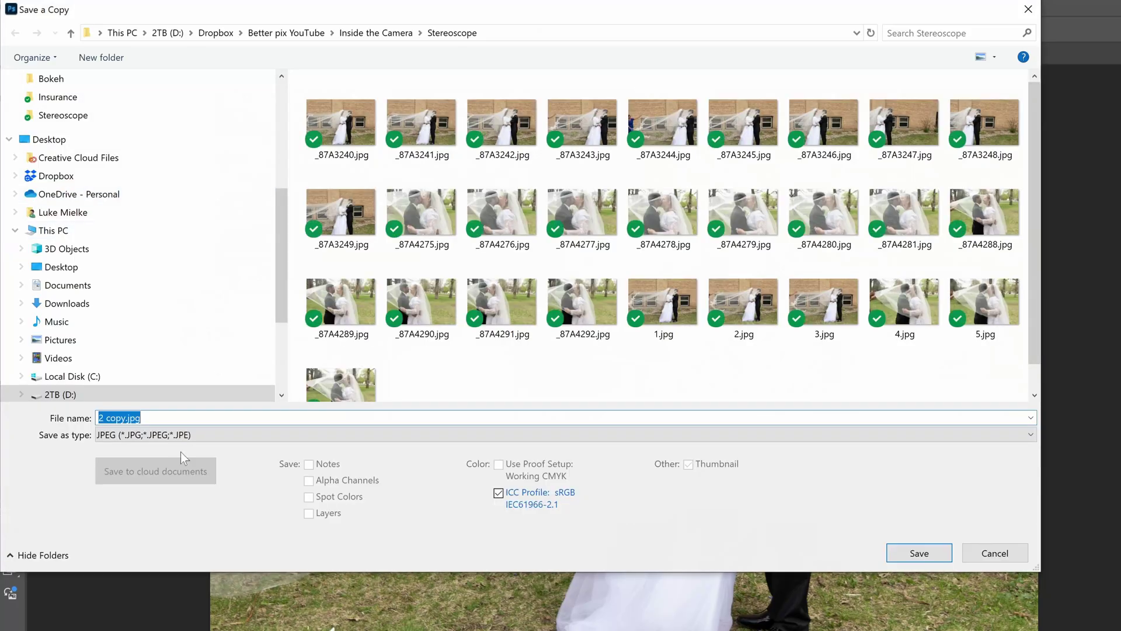
{"action": "left_click", "coordinate": [170, 436]}
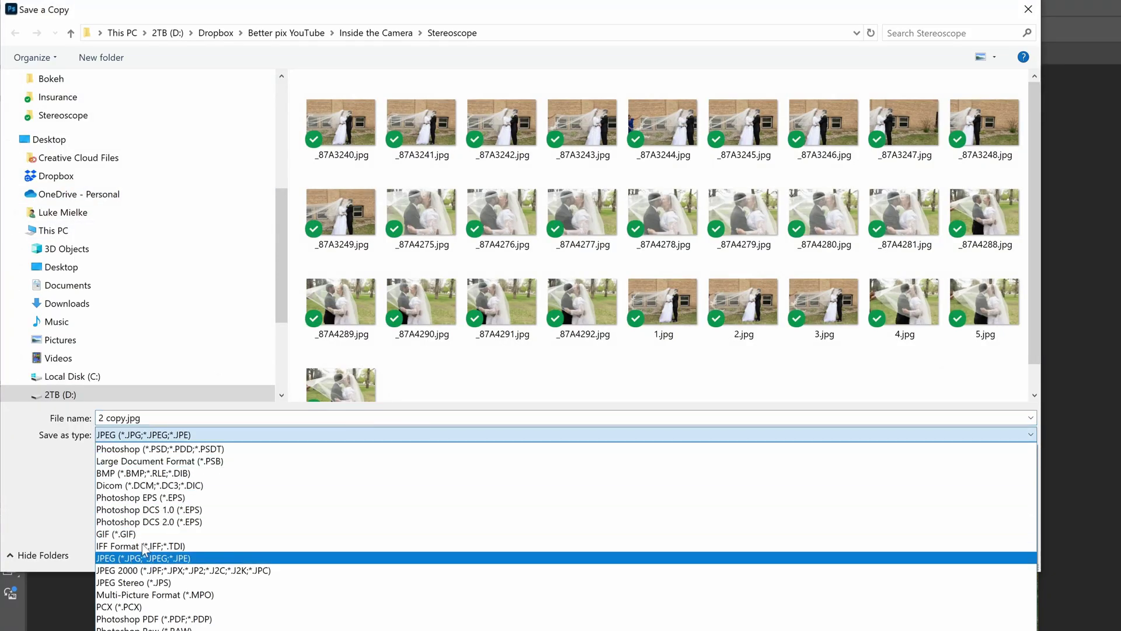
{"action": "left_click", "coordinate": [130, 534]}
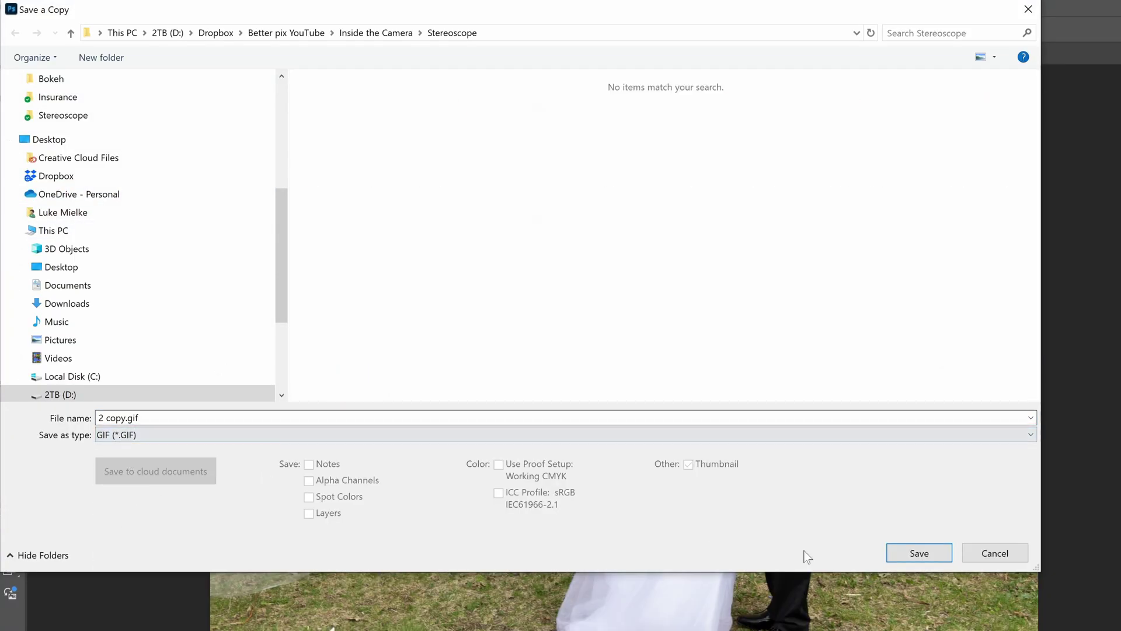
{"action": "left_click", "coordinate": [1021, 557]}
{"action": "left_click", "coordinate": [28, 9]}
{"action": "mouse_move", "coordinate": [106, 268]}
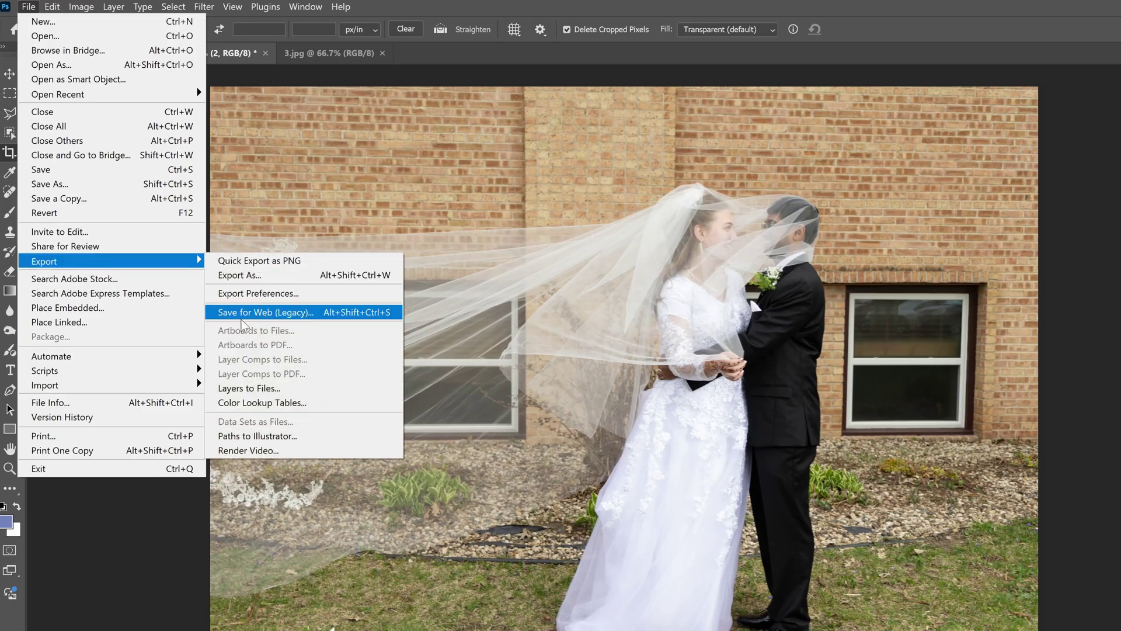
Step: Inspect the 256-colour GIF preview in Save for Web (Legacy), panning to the couple, then cancel
{"action": "left_click", "coordinate": [265, 314]}
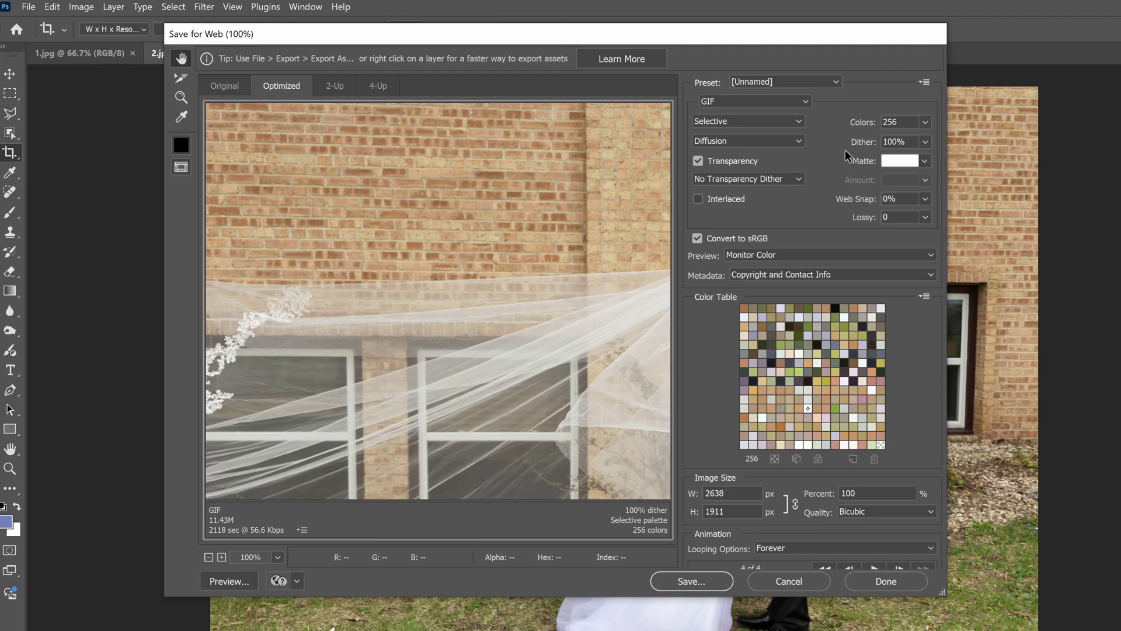
{"action": "left_click_drag", "start_coordinate": [584, 374], "coordinate": [311, 343]}
{"action": "left_click_drag", "start_coordinate": [513, 380], "coordinate": [487, 311]}
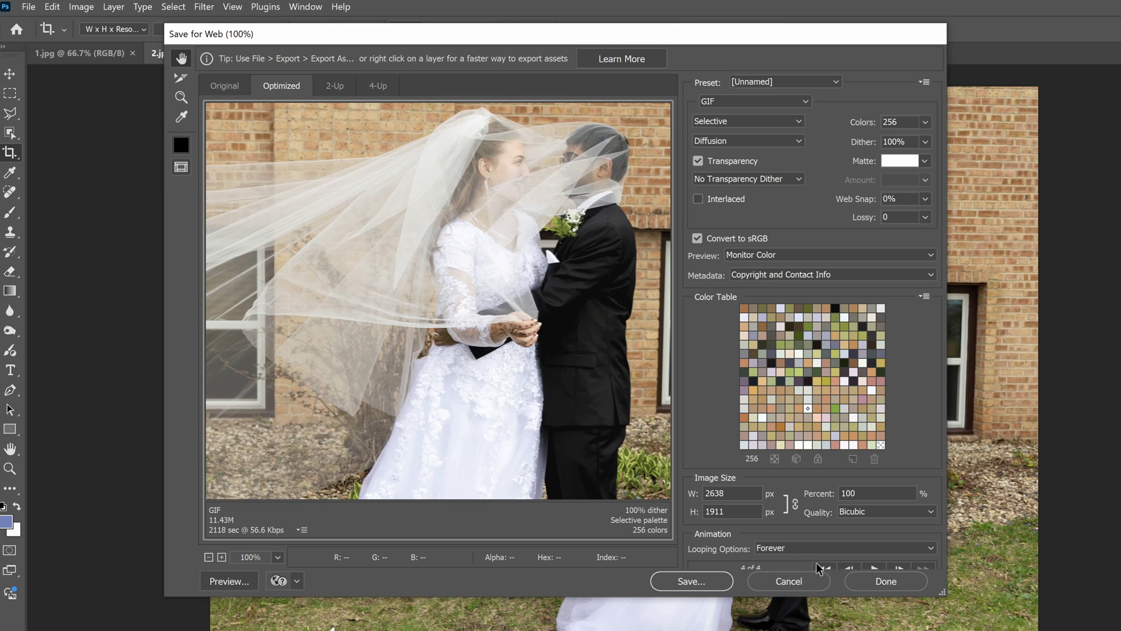
{"action": "left_click", "coordinate": [786, 592]}
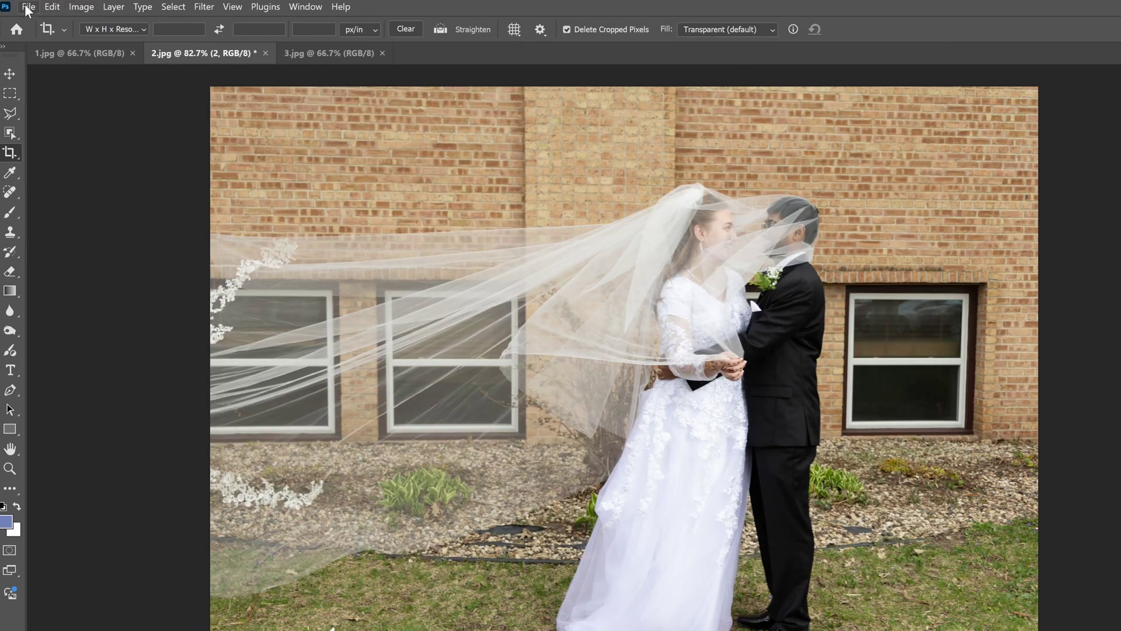
{"action": "left_click", "coordinate": [28, 8]}
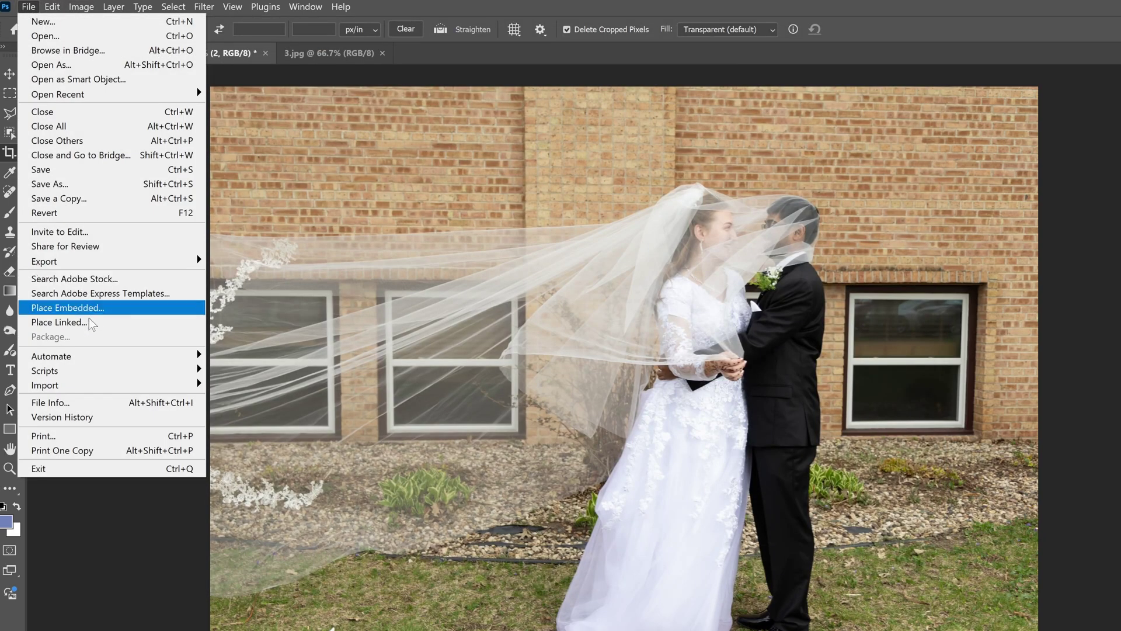
{"action": "mouse_move", "coordinate": [95, 260]}
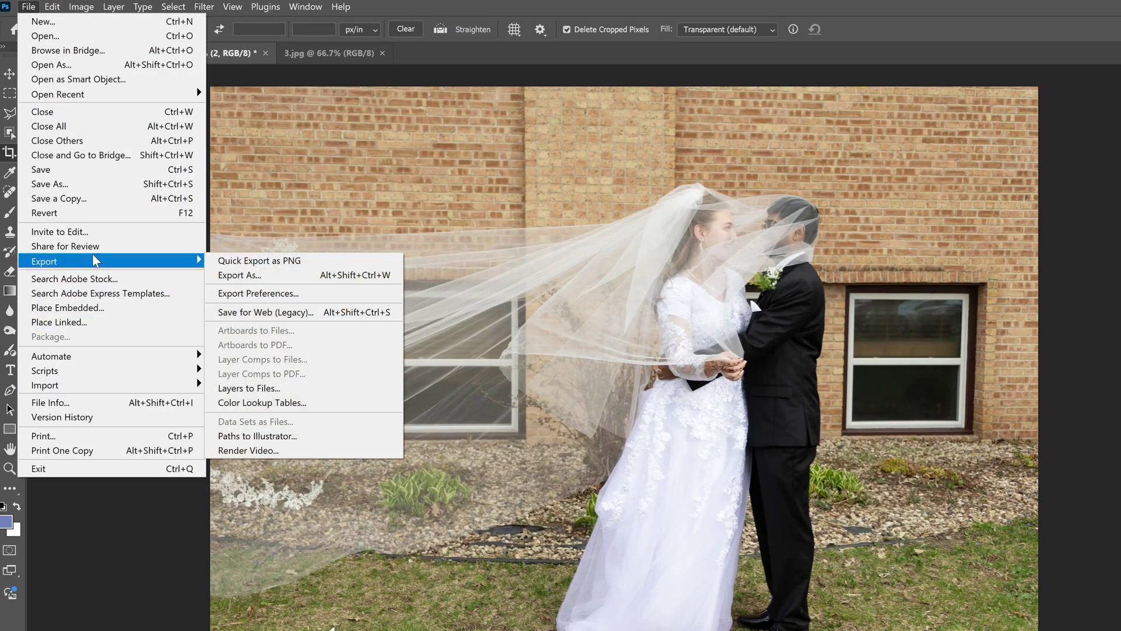
{"action": "left_click", "coordinate": [280, 276]}
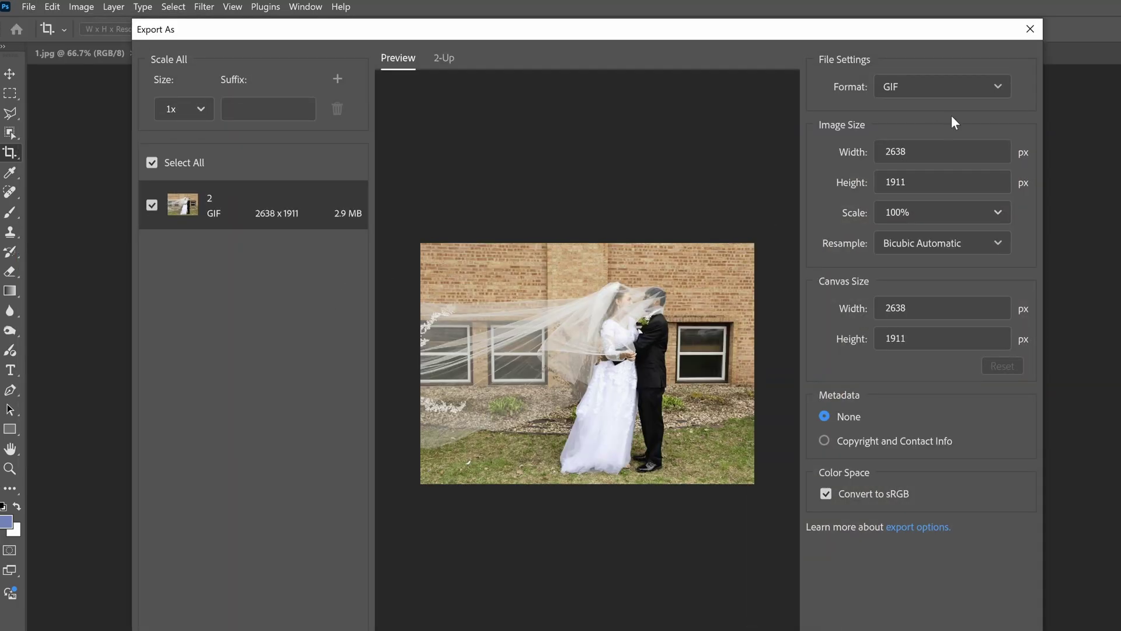
{"action": "left_click", "coordinate": [969, 98]}
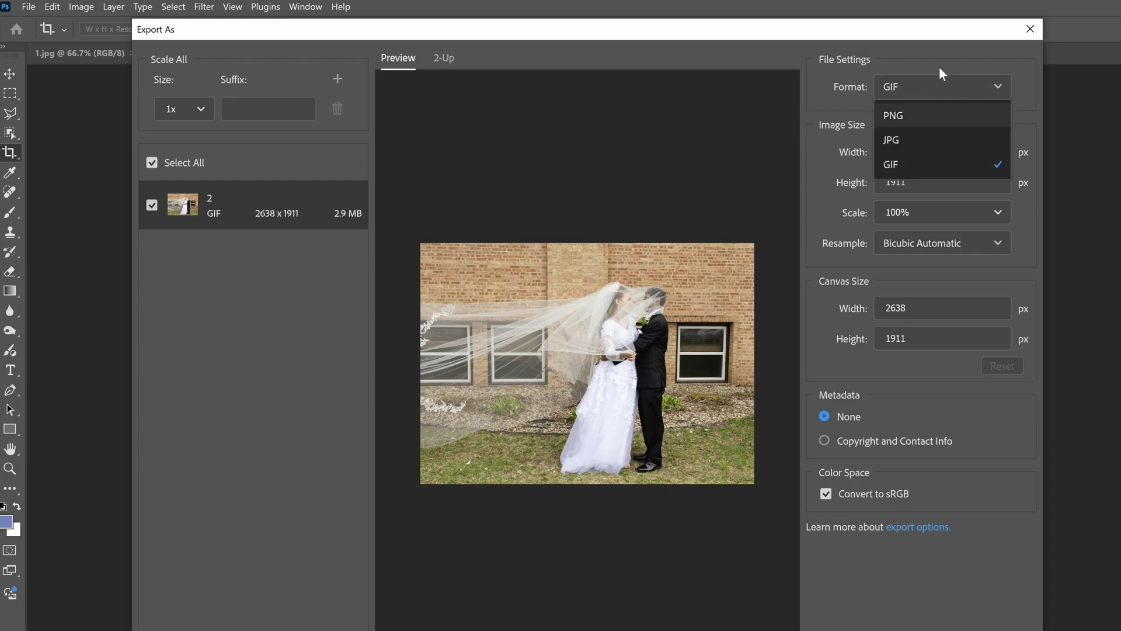
{"action": "left_click", "coordinate": [934, 86]}
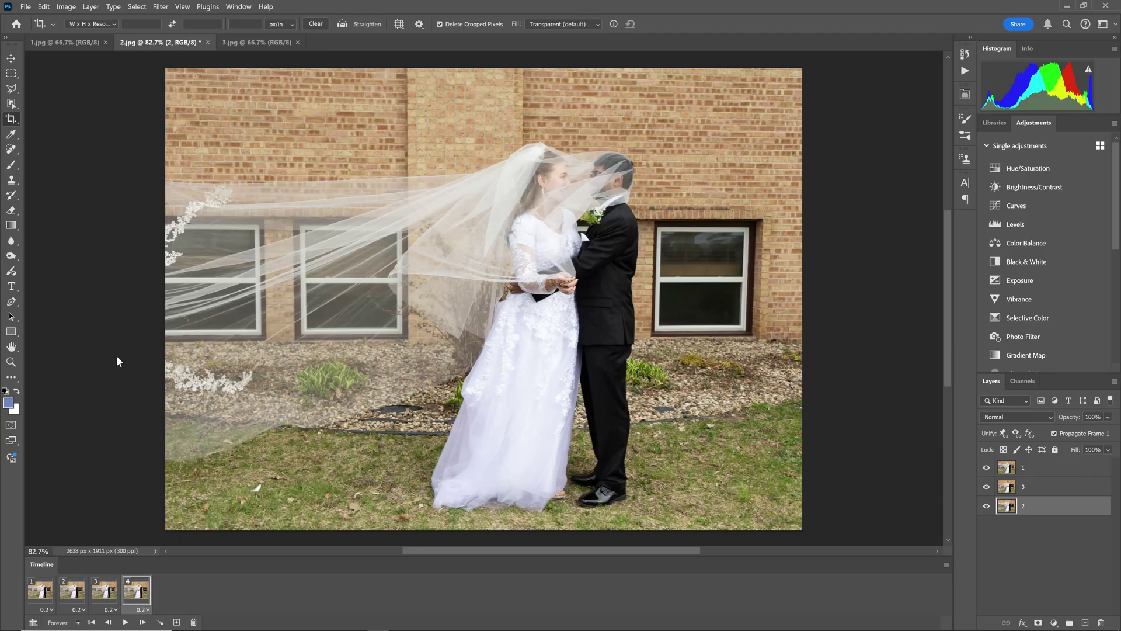
Step: Open the Render Video dialog from File > Export
{"action": "left_click", "coordinate": [31, 9]}
{"action": "mouse_move", "coordinate": [112, 207]}
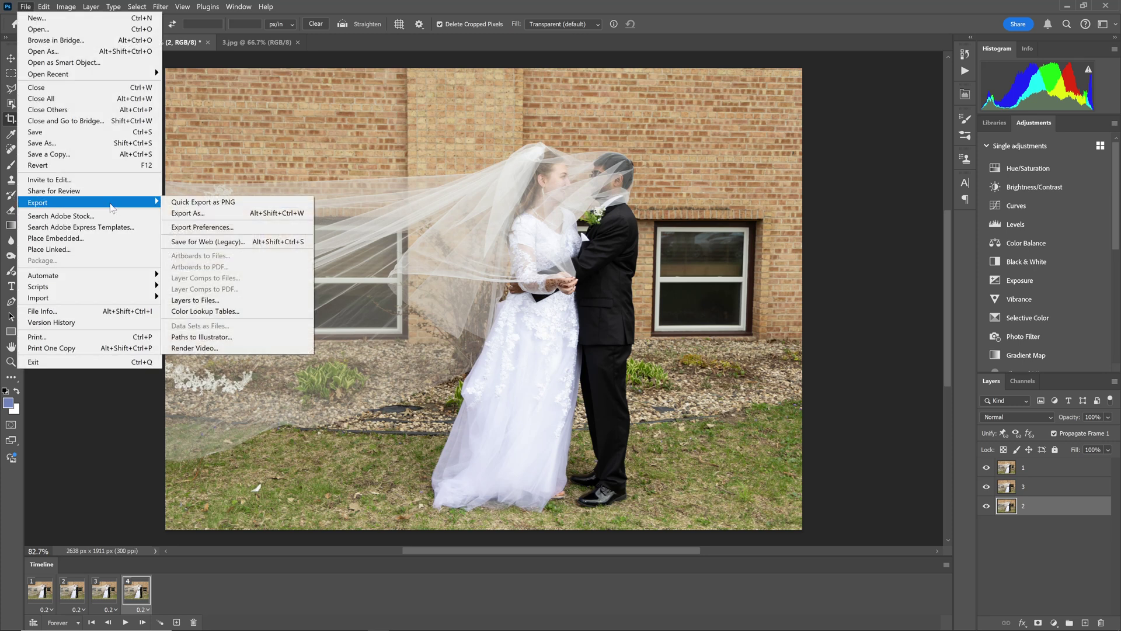
{"action": "left_click", "coordinate": [230, 348]}
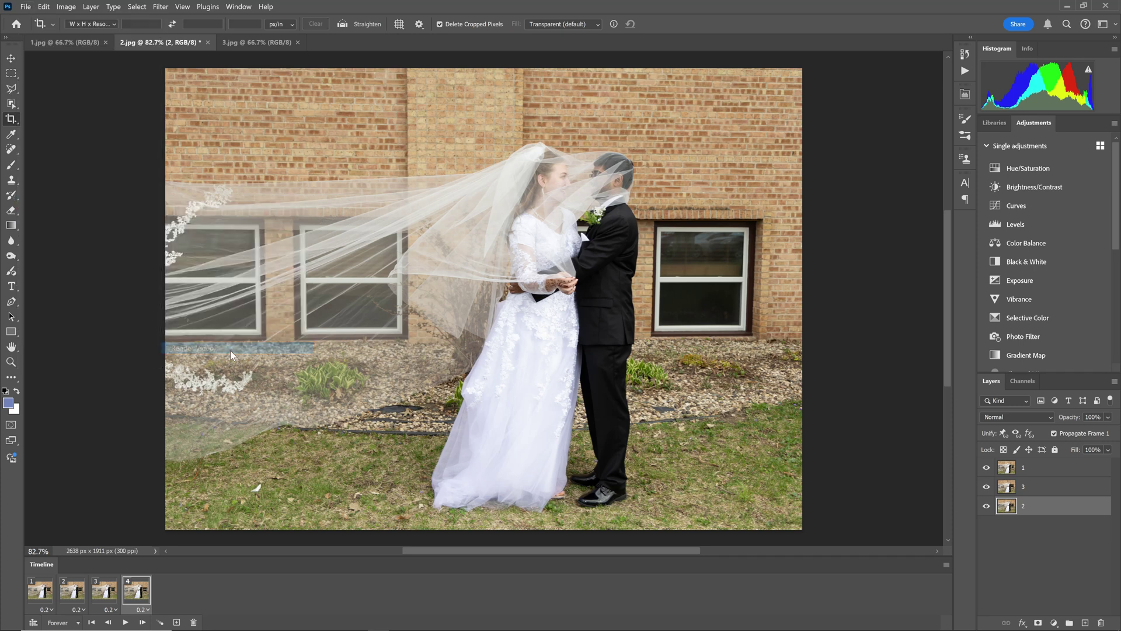